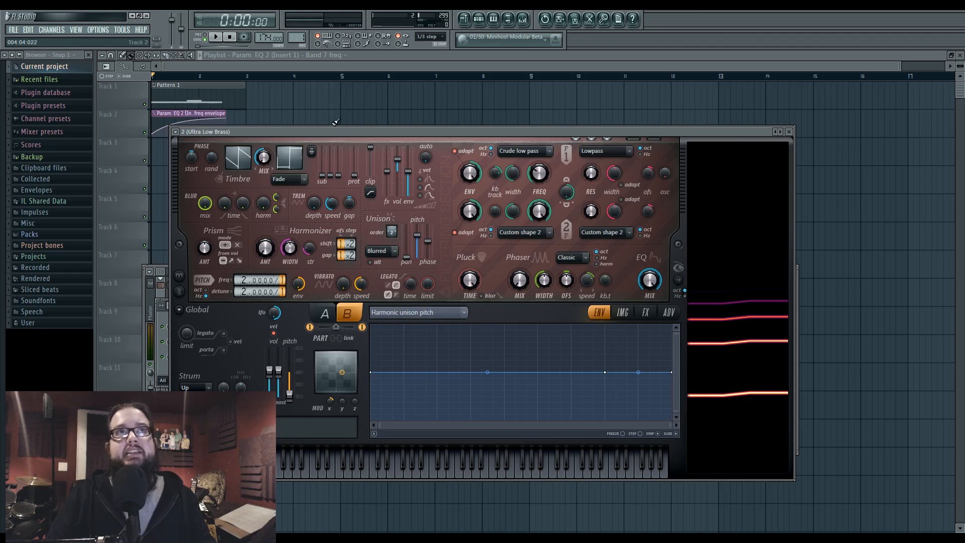
Play back the existing Ultra Low Brass pattern from the start and stop playback
{"action": "left_click_drag", "start_coordinate": [335, 132], "coordinate": [399, 128]}
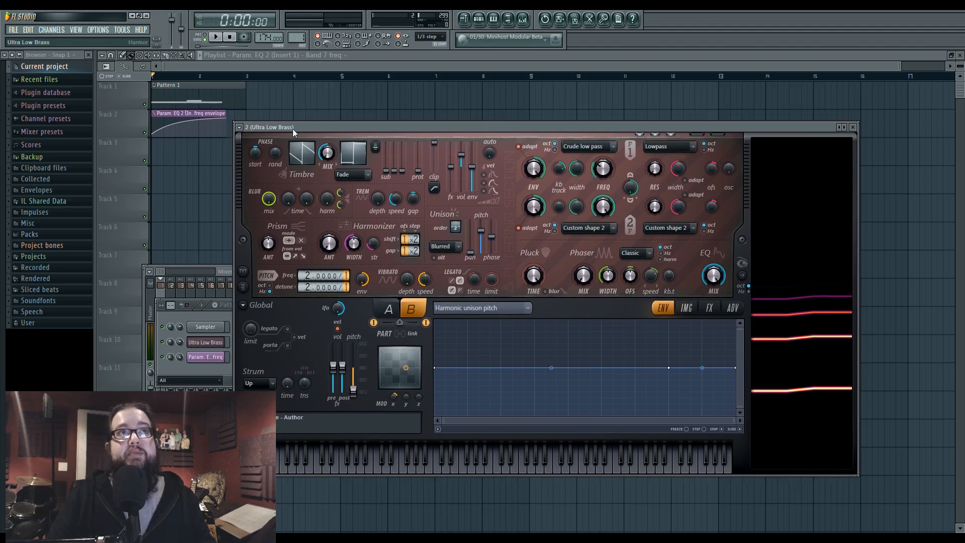
{"action": "left_click_drag", "start_coordinate": [292, 128], "coordinate": [290, 125]}
{"action": "left_click", "coordinate": [221, 39]}
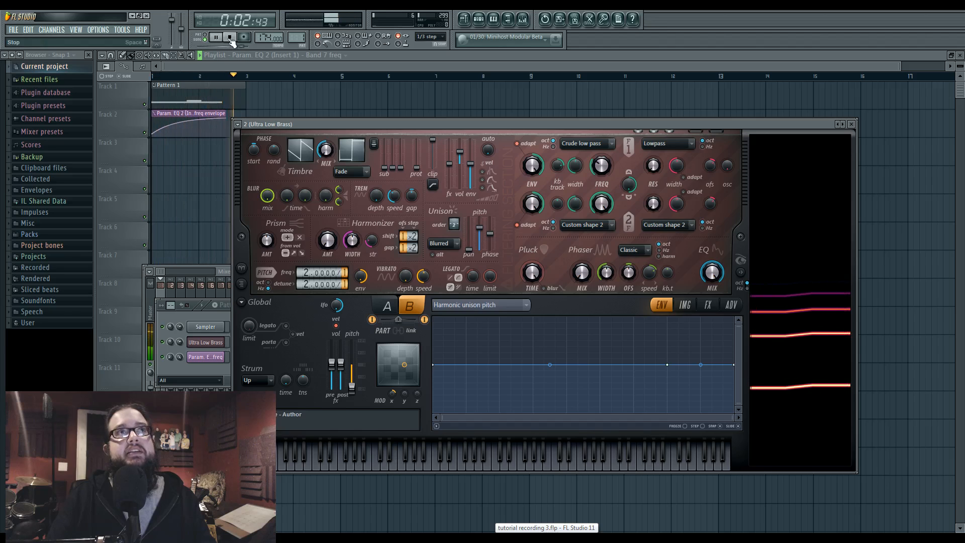
{"action": "left_click", "coordinate": [230, 39]}
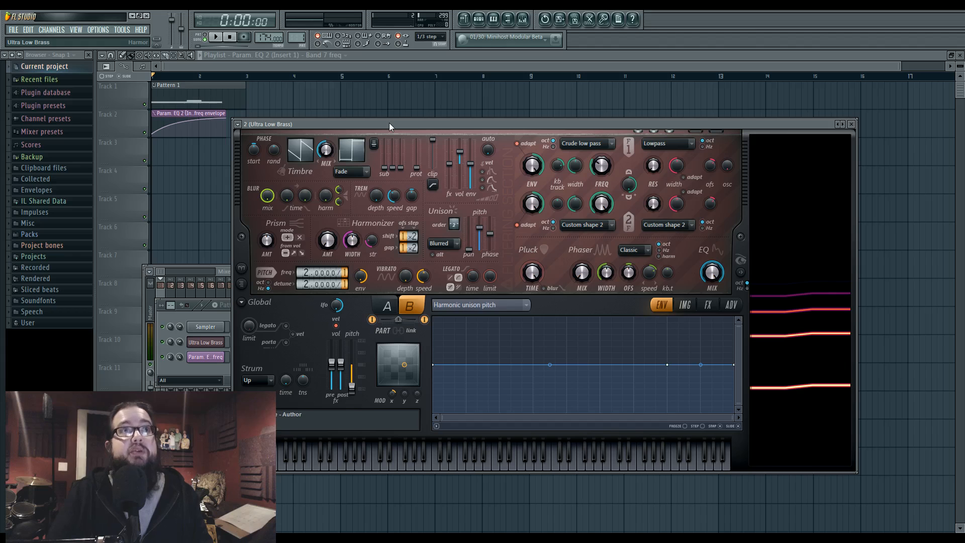
{"action": "mouse_move", "coordinate": [391, 123]}
{"action": "left_mouse_down"}
{"action": "mouse_move", "coordinate": [397, 128]}
{"action": "mouse_move", "coordinate": [387, 132]}
{"action": "left_mouse_up"}
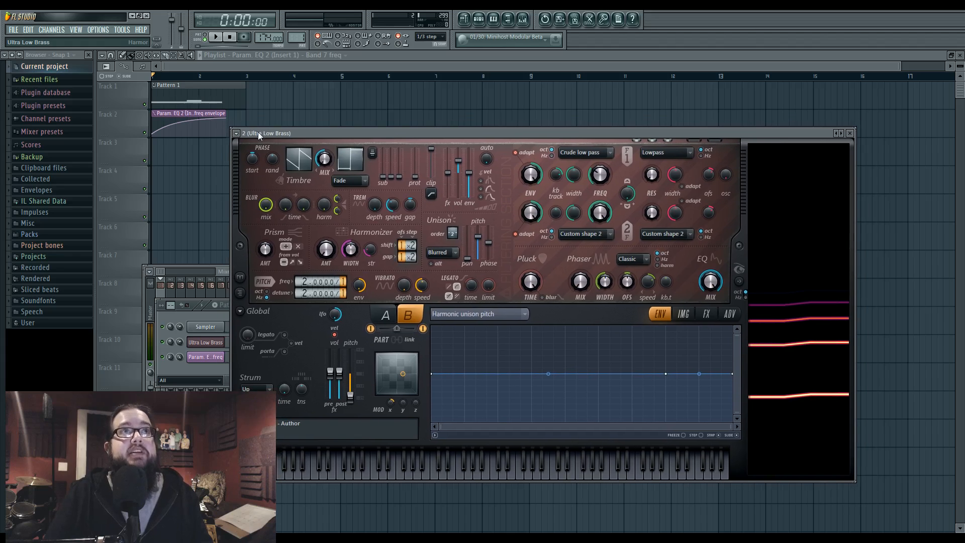
{"action": "left_click_drag", "start_coordinate": [315, 134], "coordinate": [310, 125]}
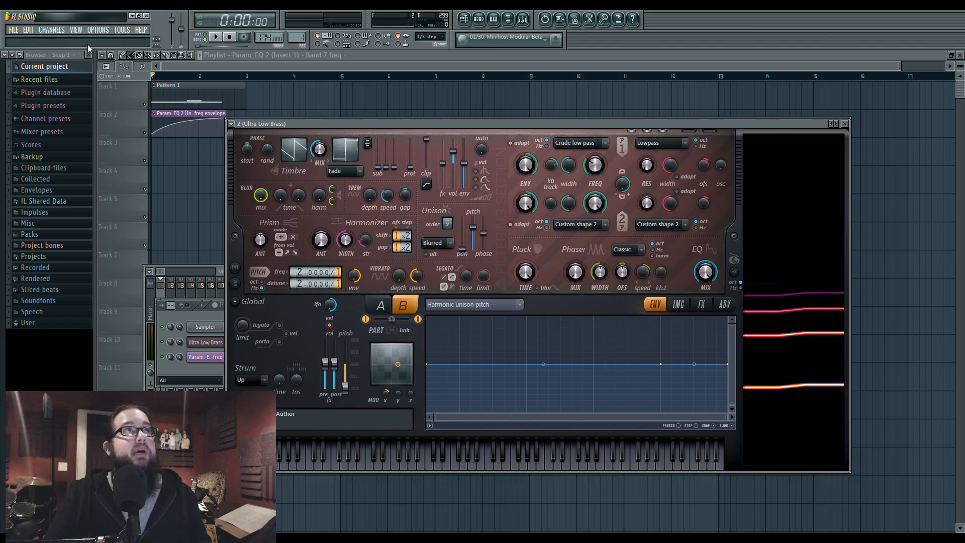
Add a new Harmor channel, place its editor over the playlist and show its spectral display
{"action": "left_click", "coordinate": [51, 30]}
{"action": "left_click", "coordinate": [196, 285]}
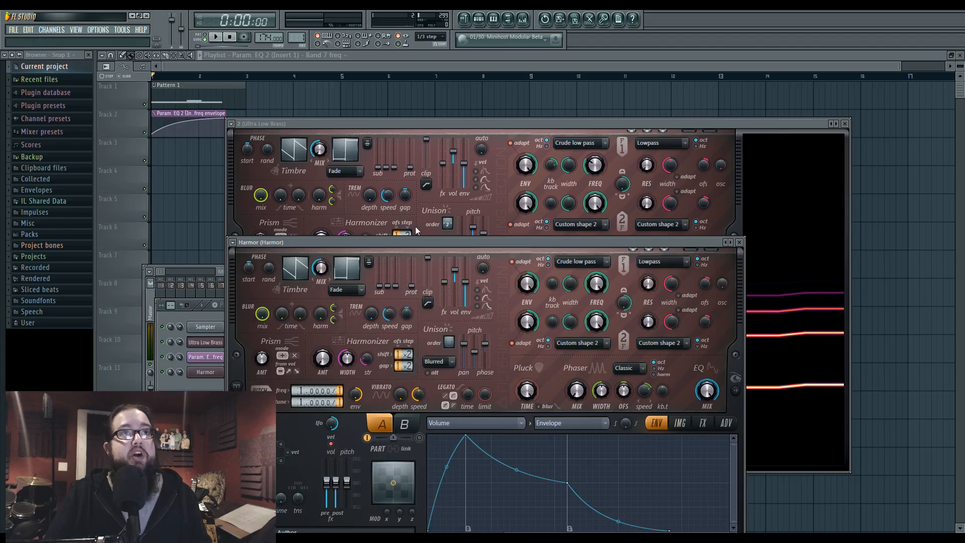
{"action": "left_click_drag", "start_coordinate": [409, 243], "coordinate": [422, 148]}
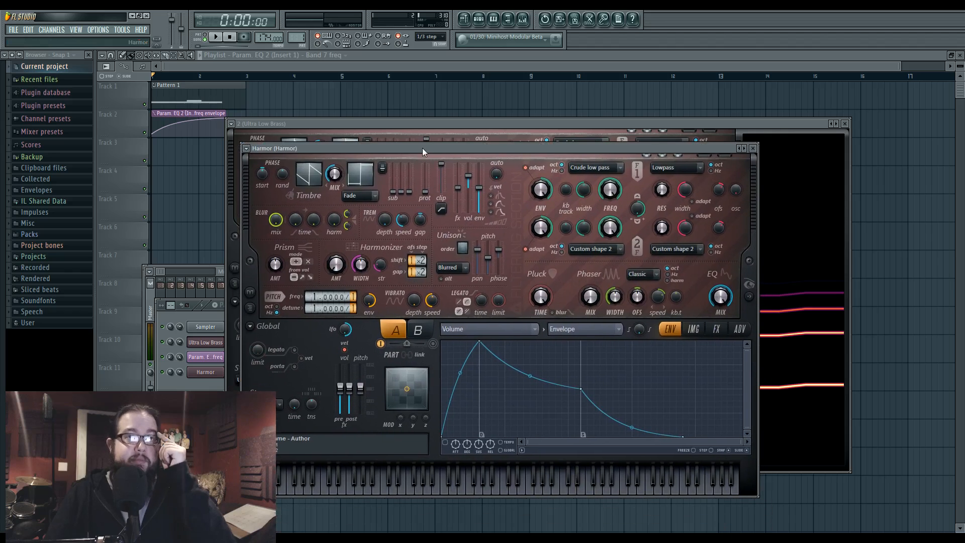
{"action": "left_click", "coordinate": [754, 272]}
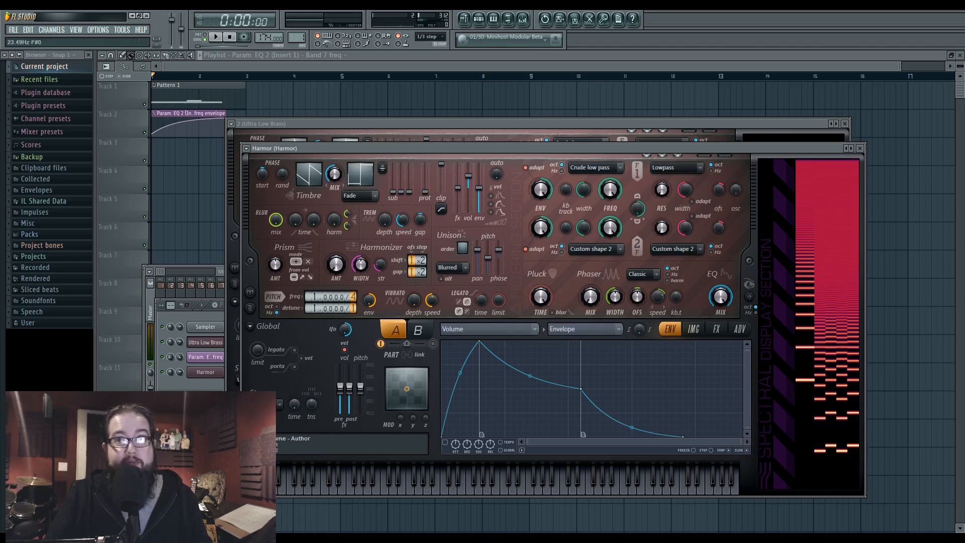
Raise the new Harmor's harmonic detuning multiplier to 16
{"action": "left_click_drag", "start_coordinate": [325, 309], "coordinate": [324, 277]}
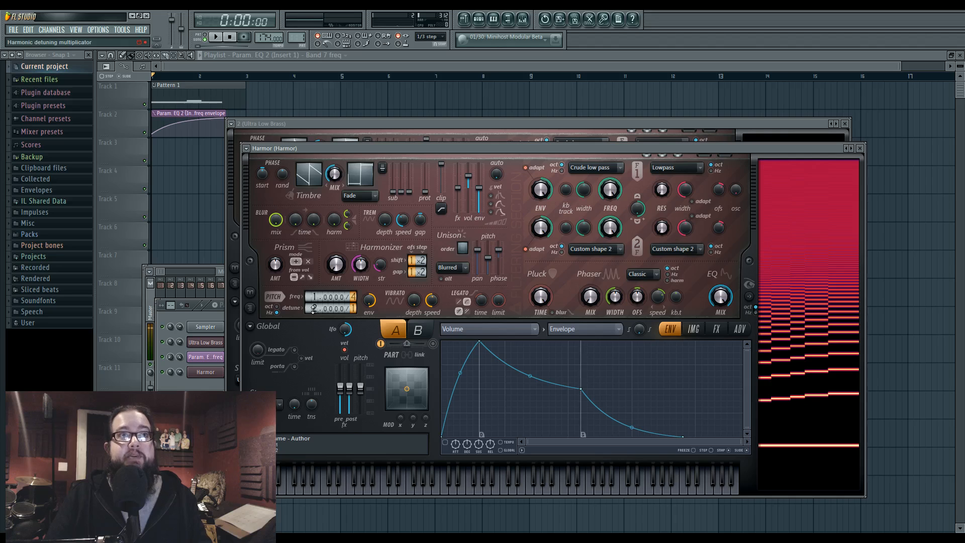
{"action": "left_click_drag", "start_coordinate": [312, 310], "coordinate": [313, 274]}
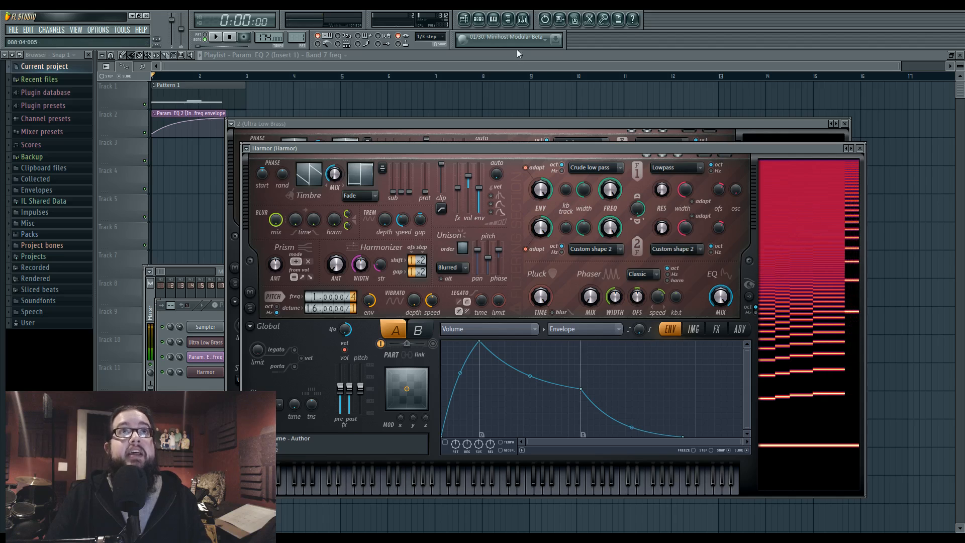
Route the new Harmor channel to mixer insert 2 and bring its editor back into view
{"action": "left_click", "coordinate": [210, 379]}
{"action": "left_click", "coordinate": [209, 373]}
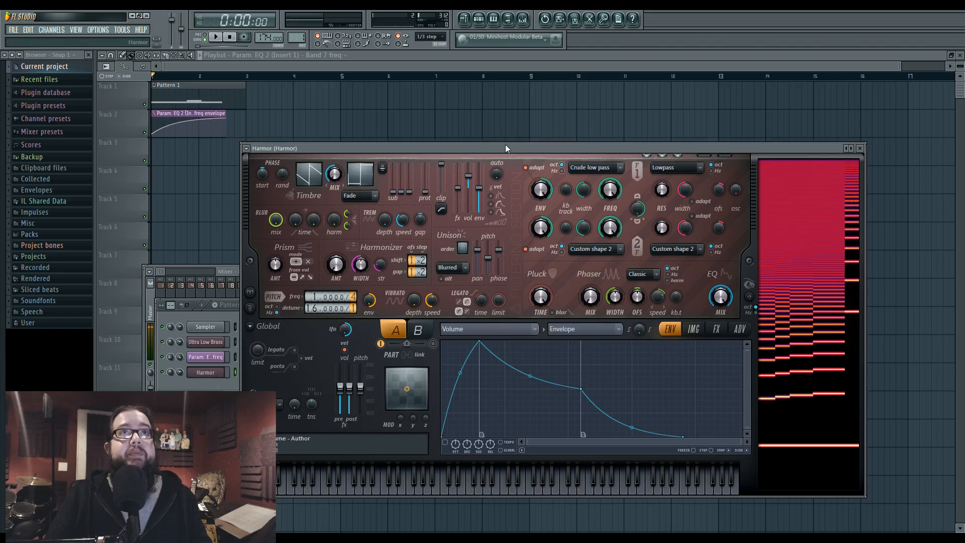
{"action": "left_click_drag", "start_coordinate": [506, 145], "coordinate": [491, 305]}
{"action": "double_click", "coordinate": [745, 167]}
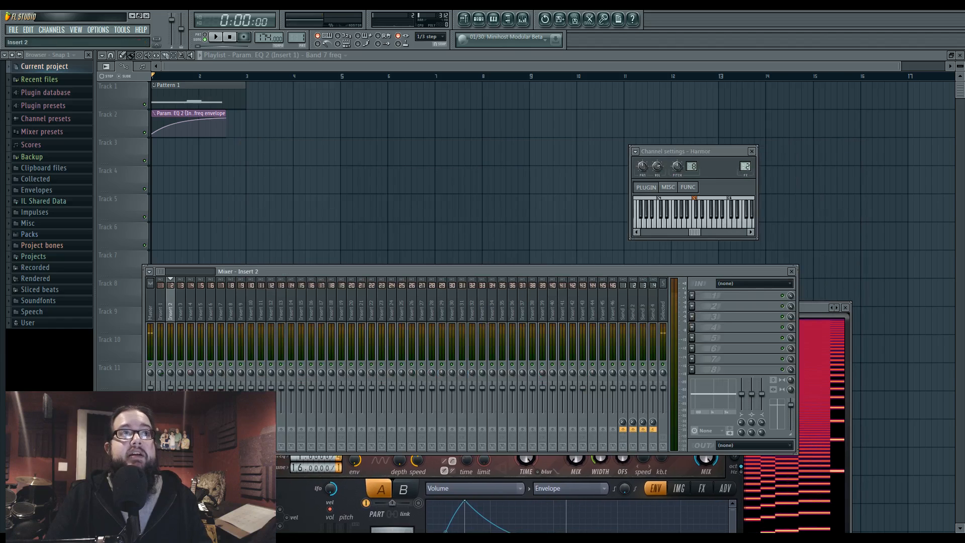
{"action": "left_click", "coordinate": [479, 20]}
{"action": "left_click", "coordinate": [206, 373]}
{"action": "left_click_drag", "start_coordinate": [364, 305], "coordinate": [370, 113]}
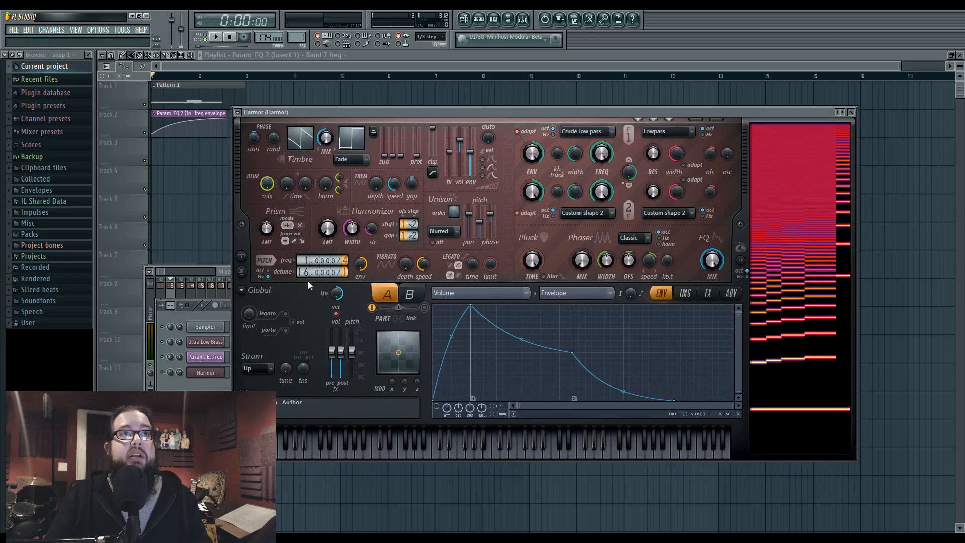
Try harmonic detuning multipliers of 2, 1, 3 and 16 in Harmor while auditioning notes
{"action": "scroll", "coordinate": [307, 273], "scroll_direction": "up", "scroll_amount": 1}
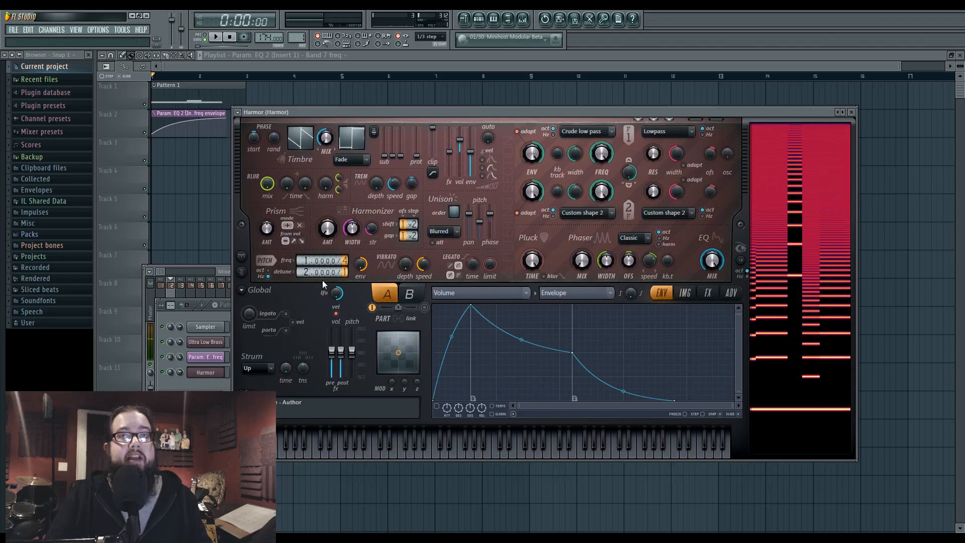
{"action": "scroll", "coordinate": [306, 272], "scroll_direction": "down", "scroll_amount": 1}
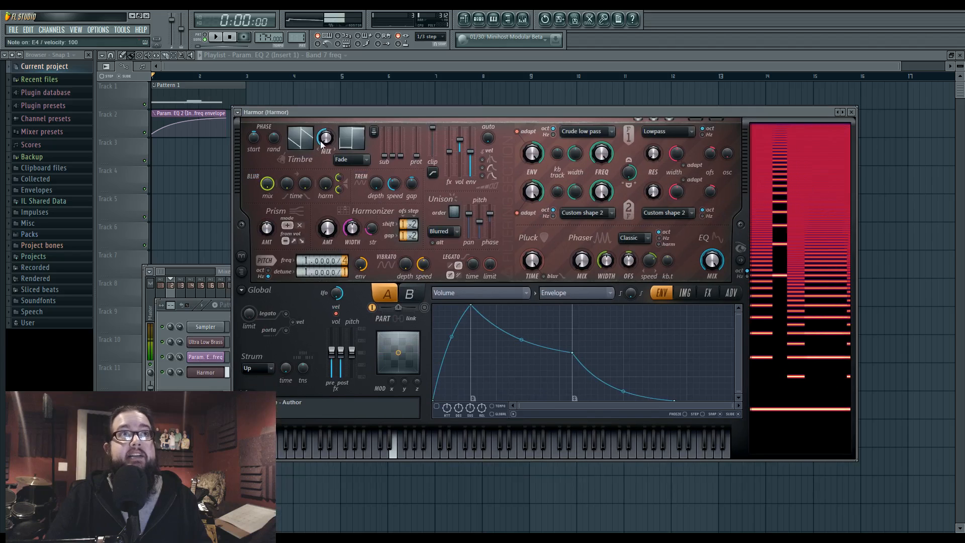
{"action": "left_click_drag", "start_coordinate": [327, 137], "coordinate": [327, 112]}
{"action": "scroll", "coordinate": [306, 272], "scroll_direction": "up", "scroll_amount": 1}
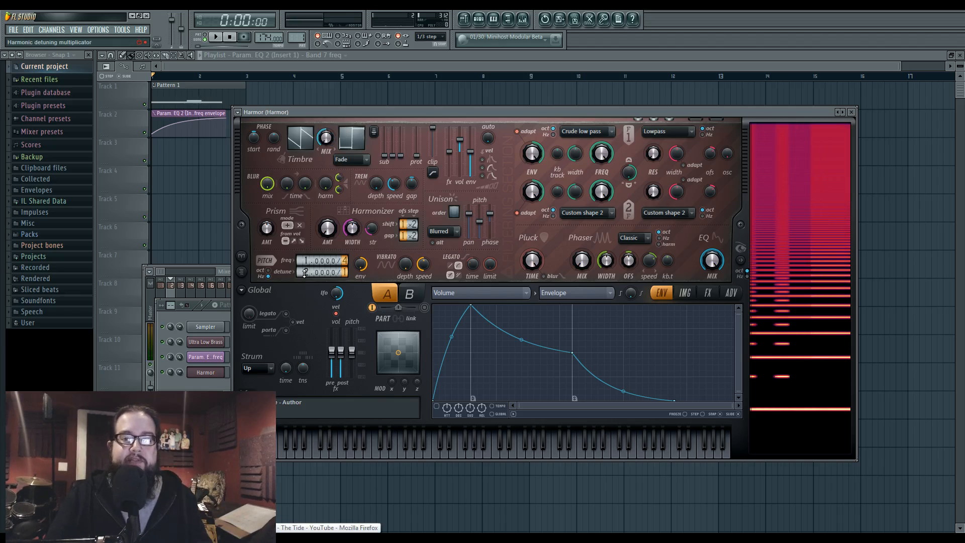
{"action": "scroll", "coordinate": [302, 272], "scroll_direction": "up", "scroll_amount": 1}
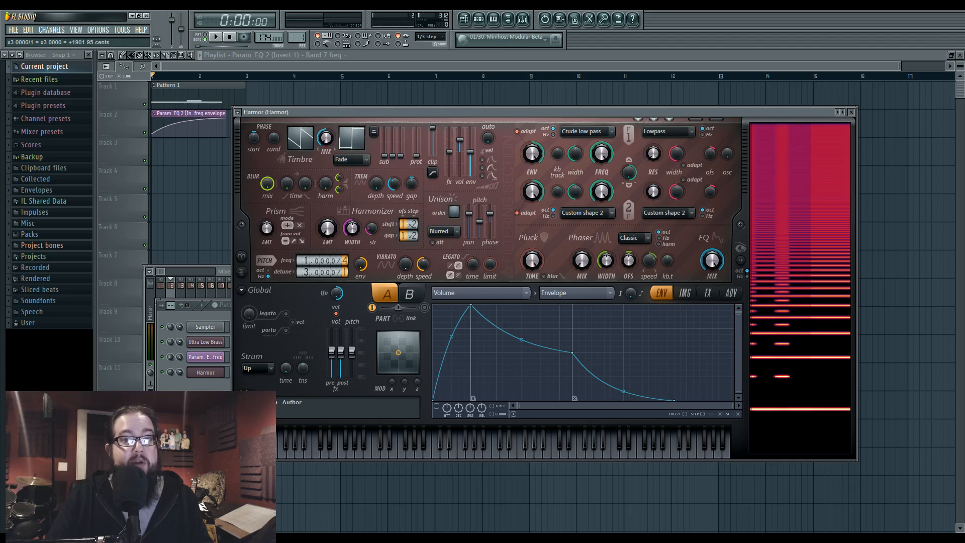
{"action": "left_click_drag", "start_coordinate": [303, 272], "coordinate": [302, 252]}
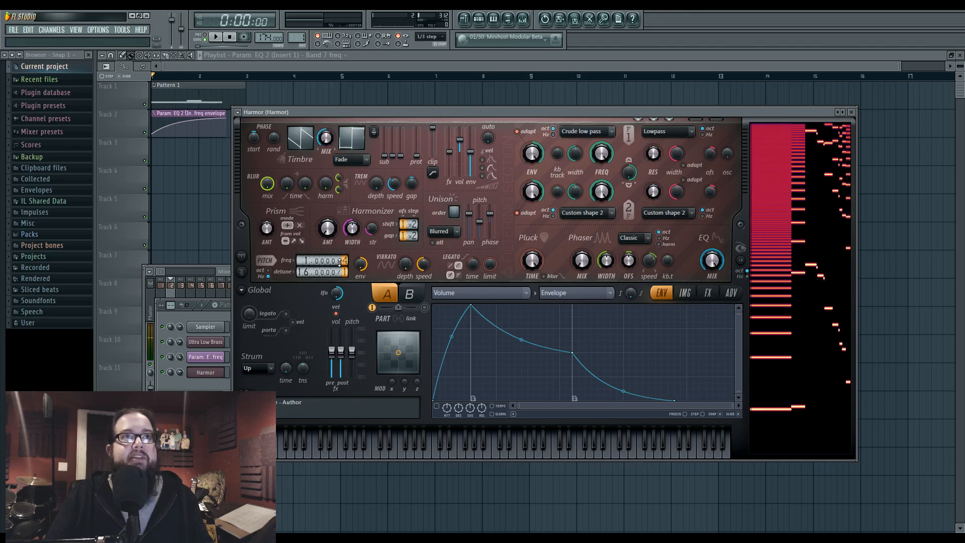
{"action": "left_click_drag", "start_coordinate": [278, 454], "coordinate": [256, 454]}
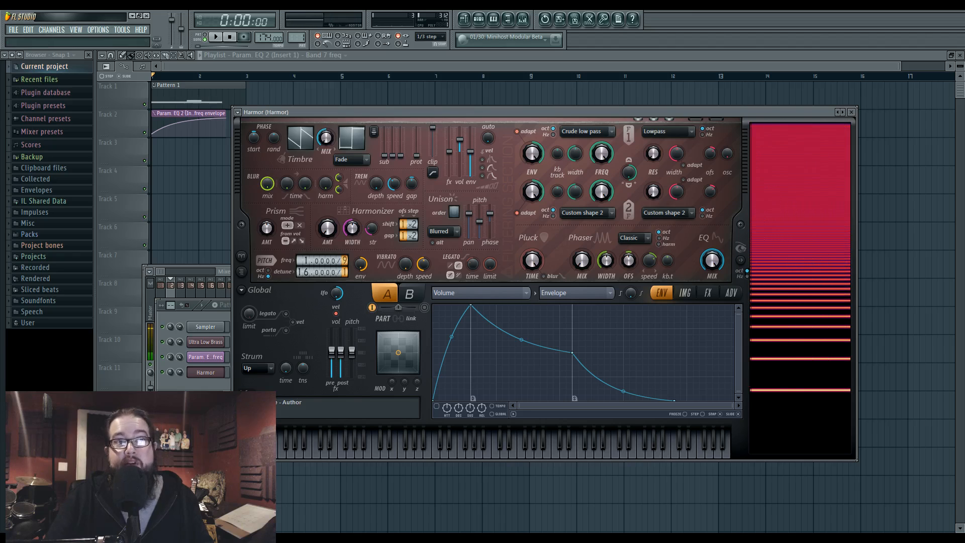
Reset the harmonic detuning multiplier to 1 and audition notes with the frequency divider at 9
{"action": "left_click", "coordinate": [328, 268], "text": "alt"}
{"action": "left_click", "coordinate": [264, 453]}
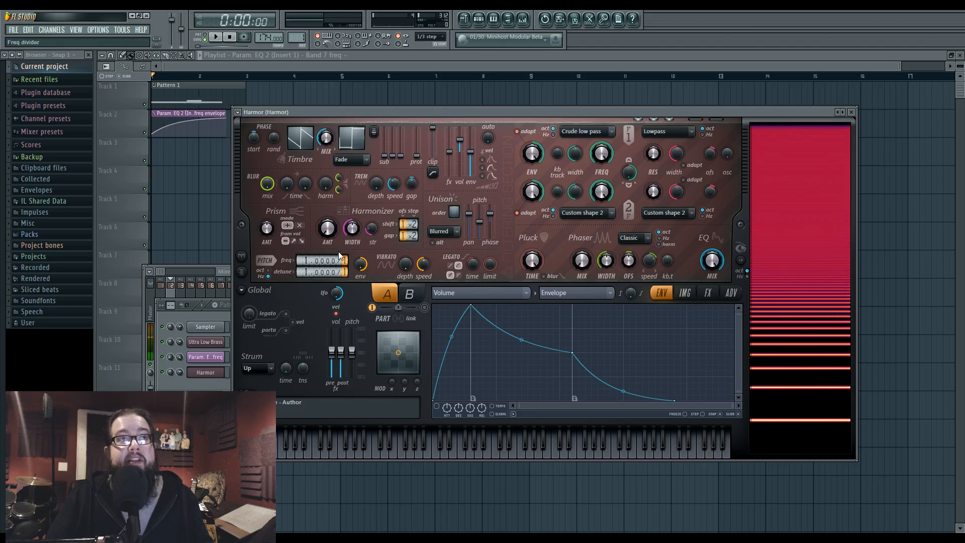
{"action": "left_click_drag", "start_coordinate": [345, 261], "coordinate": [345, 246]}
{"action": "left_click", "coordinate": [264, 453]}
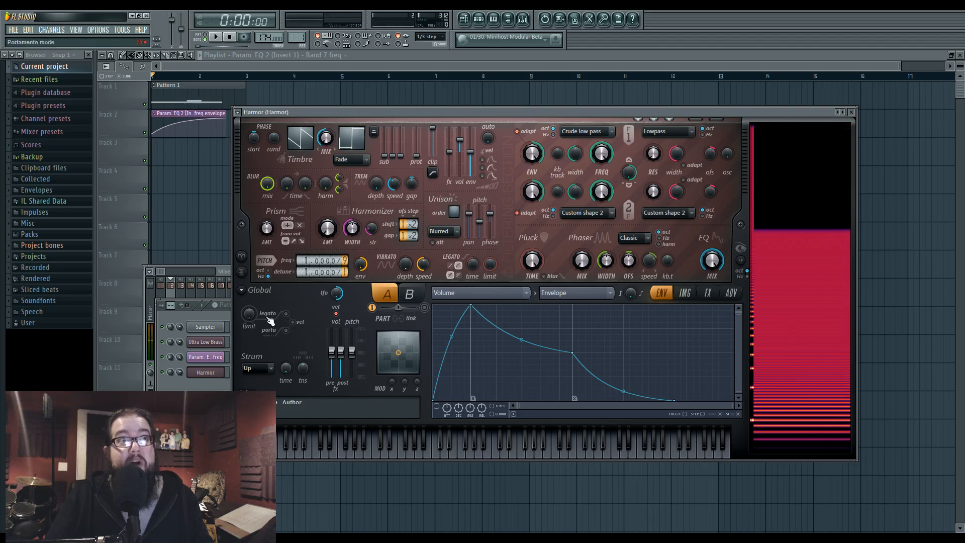
Set Part A's harmonic detuning multiplier to 16, audition a note and set the frequency divider to 8
{"action": "left_click_drag", "start_coordinate": [306, 272], "coordinate": [306, 247]}
{"action": "left_click", "coordinate": [264, 453]}
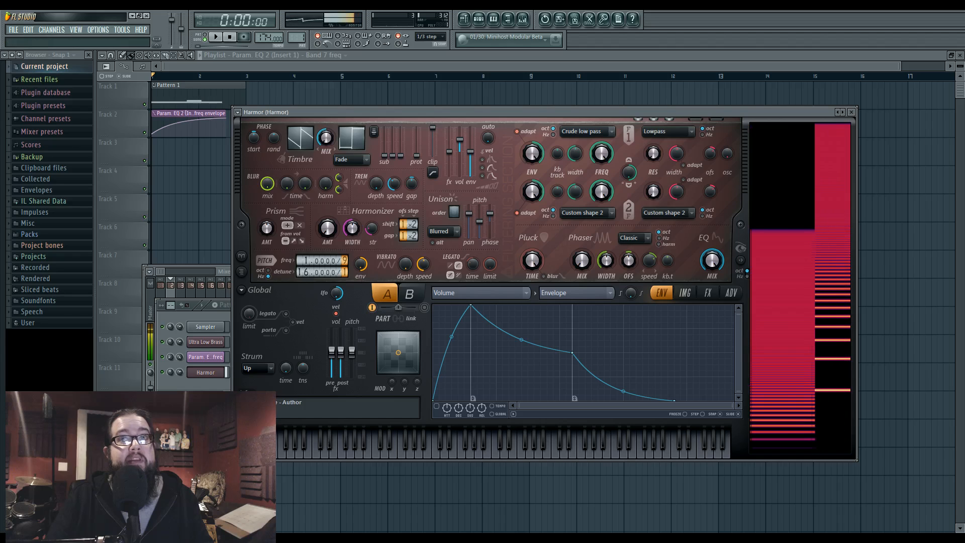
{"action": "left_click_drag", "start_coordinate": [344, 261], "coordinate": [344, 264]}
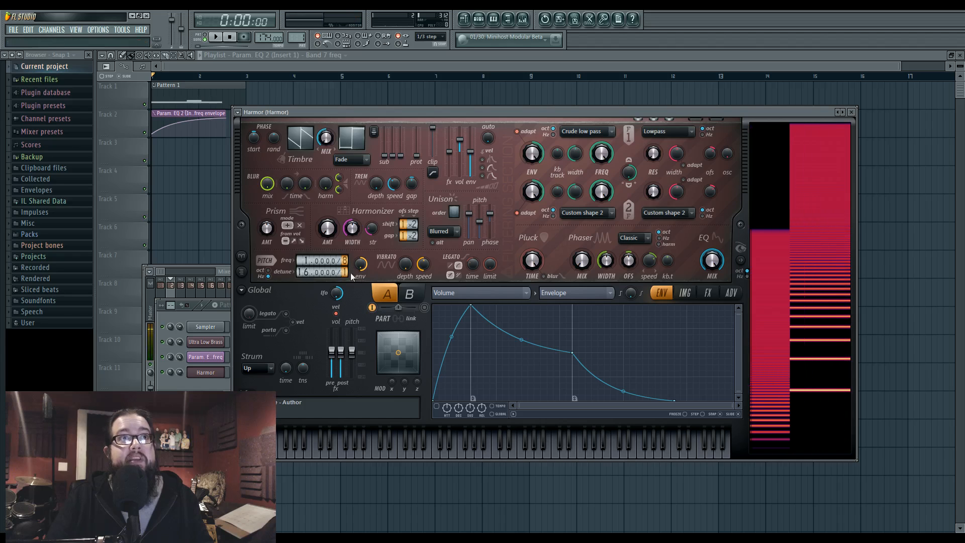
Check the Harmor channel's settings, return to its editor and audition a note
{"action": "left_click", "coordinate": [477, 20]}
{"action": "left_click", "coordinate": [212, 372]}
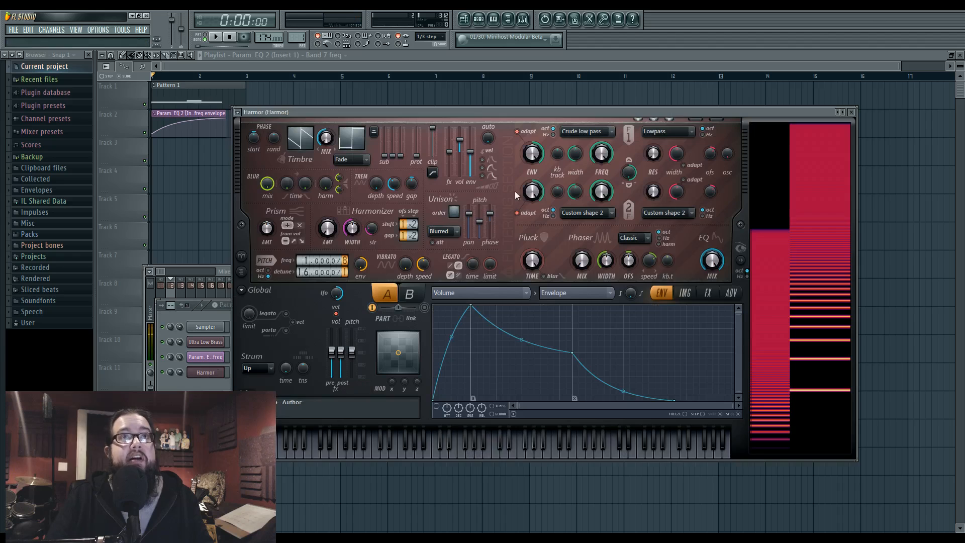
{"action": "left_click_drag", "start_coordinate": [523, 115], "coordinate": [523, 252]}
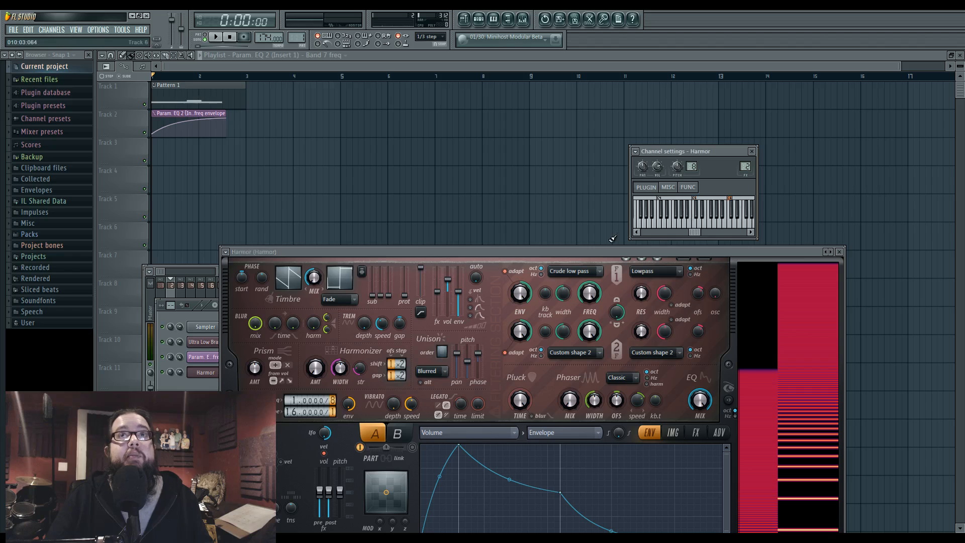
{"action": "left_click_drag", "start_coordinate": [612, 252], "coordinate": [615, 118]}
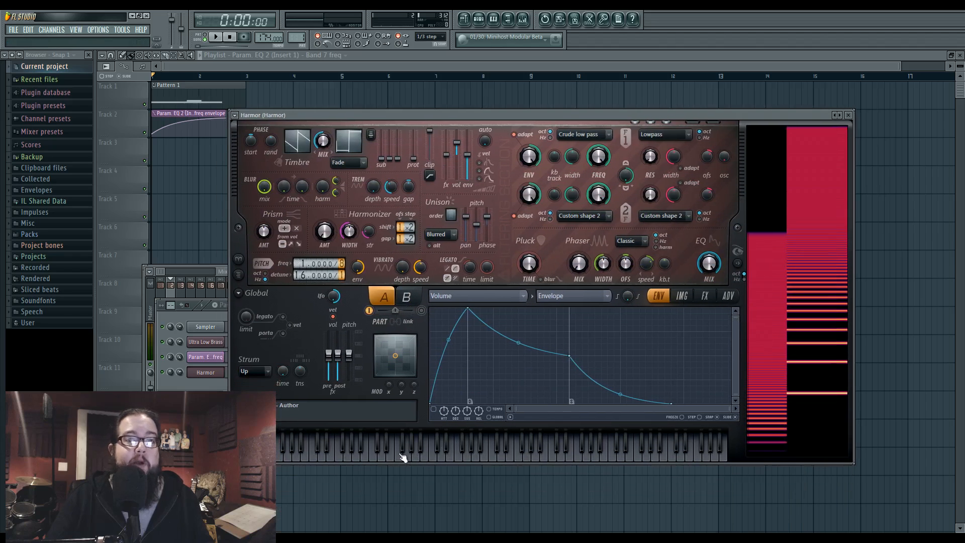
{"action": "left_click", "coordinate": [352, 458]}
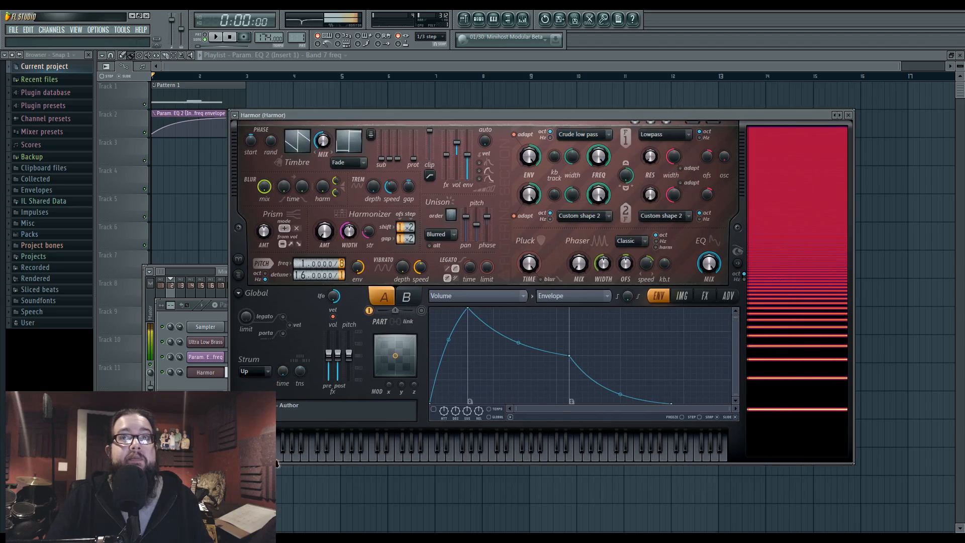
Enable Part B and audition it with frequency dividers of 4, 3 and 2
{"action": "left_click", "coordinate": [406, 297]}
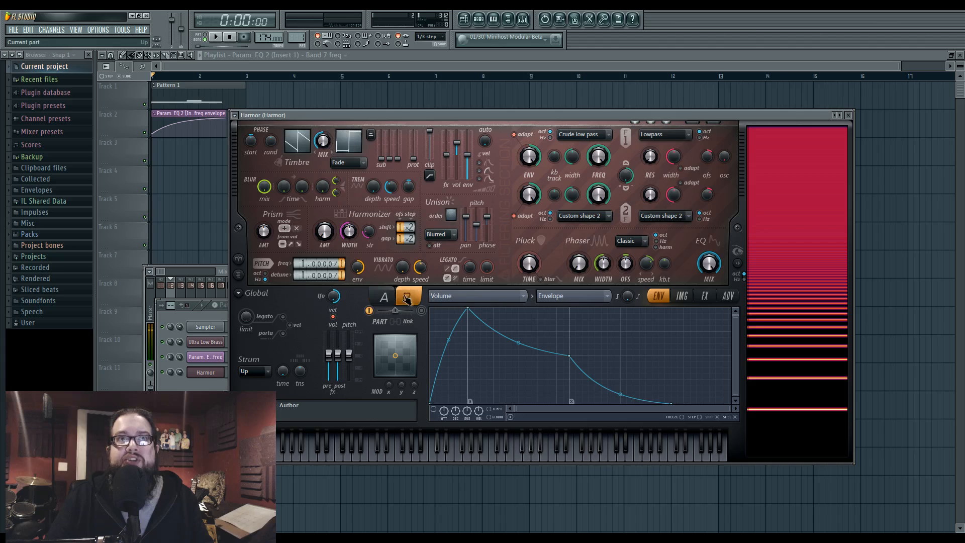
{"action": "left_click_drag", "start_coordinate": [328, 264], "coordinate": [328, 253]}
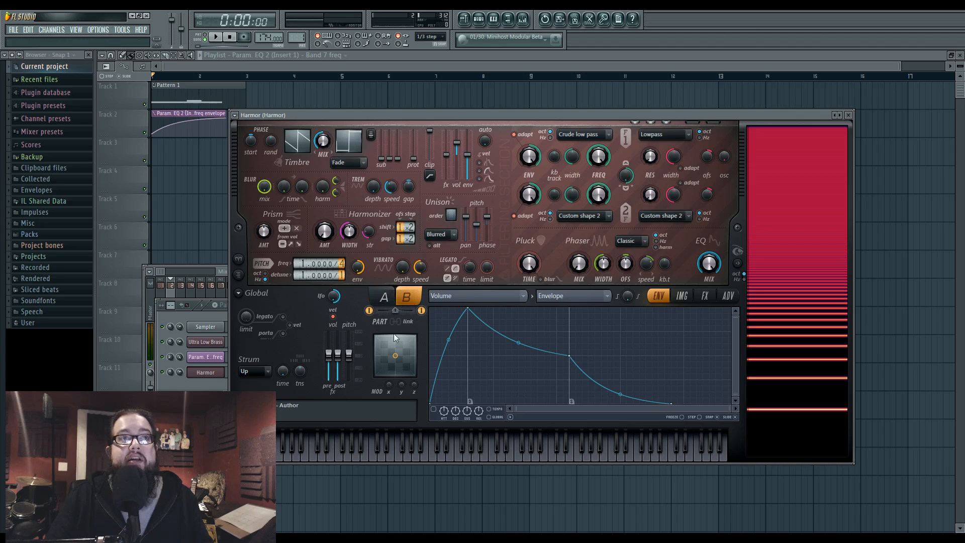
{"action": "left_click", "coordinate": [281, 435]}
{"action": "left_click_drag", "start_coordinate": [342, 264], "coordinate": [342, 268]}
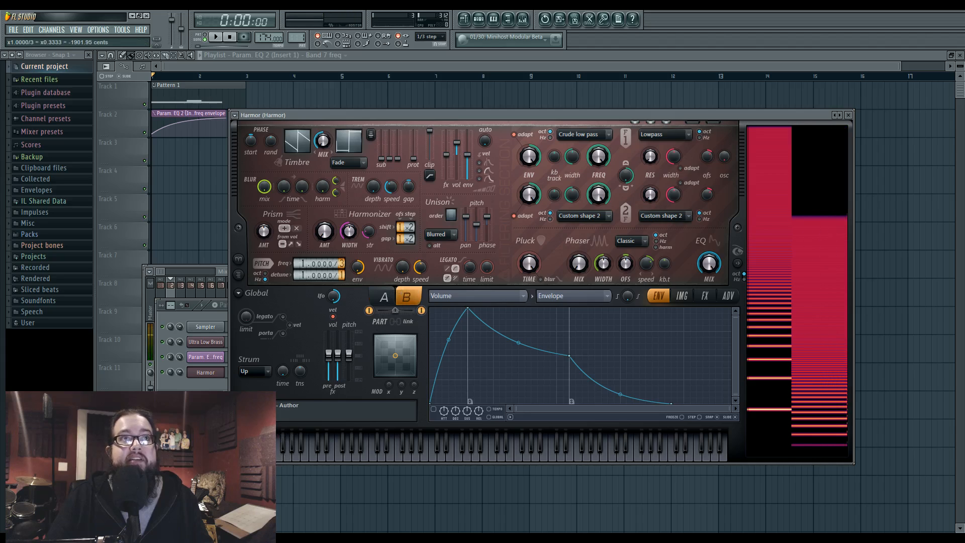
{"action": "left_click", "coordinate": [279, 461]}
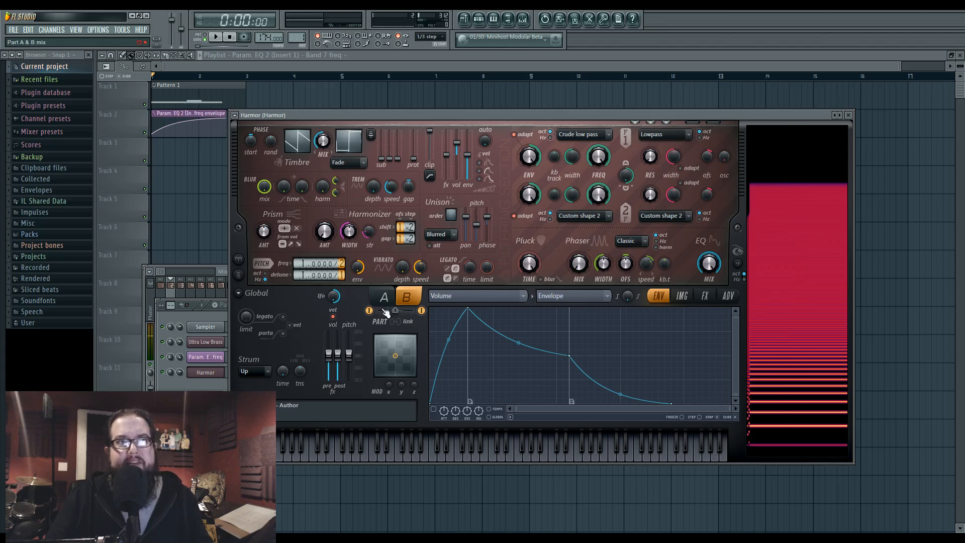
{"action": "left_click", "coordinate": [278, 461]}
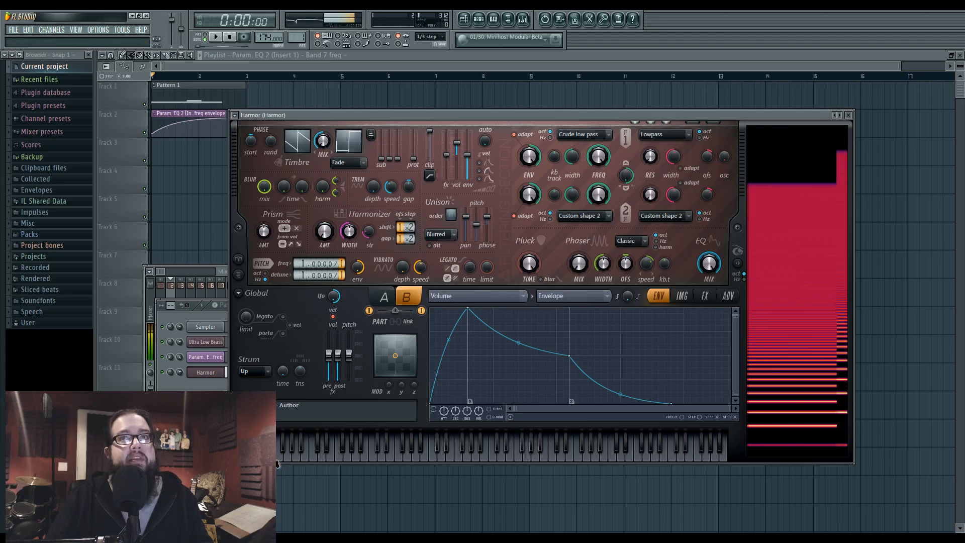
Compare Part A's pitch settings with Part B and set Part B's frequency multiplier to 2
{"action": "left_click", "coordinate": [383, 296]}
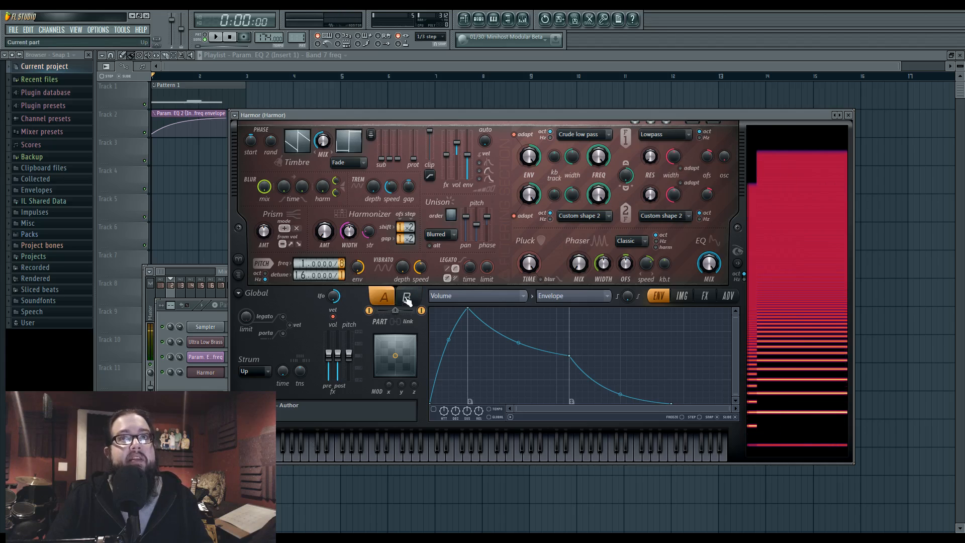
{"action": "left_click", "coordinate": [406, 298]}
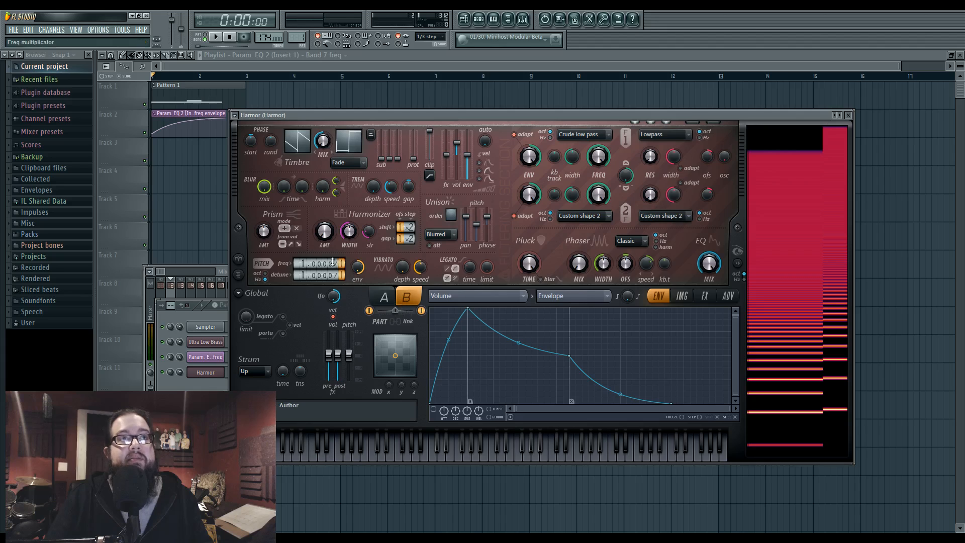
{"action": "left_click_drag", "start_coordinate": [332, 263], "coordinate": [332, 259]}
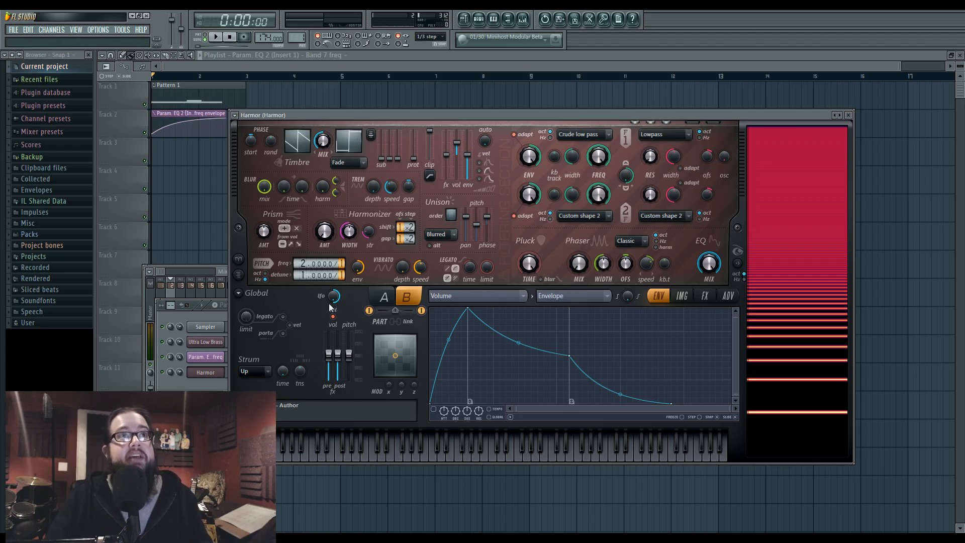
Add an early point to Part B's Local EQ curve and lower both that point and the end point to the minimum
{"action": "left_click", "coordinate": [473, 296]}
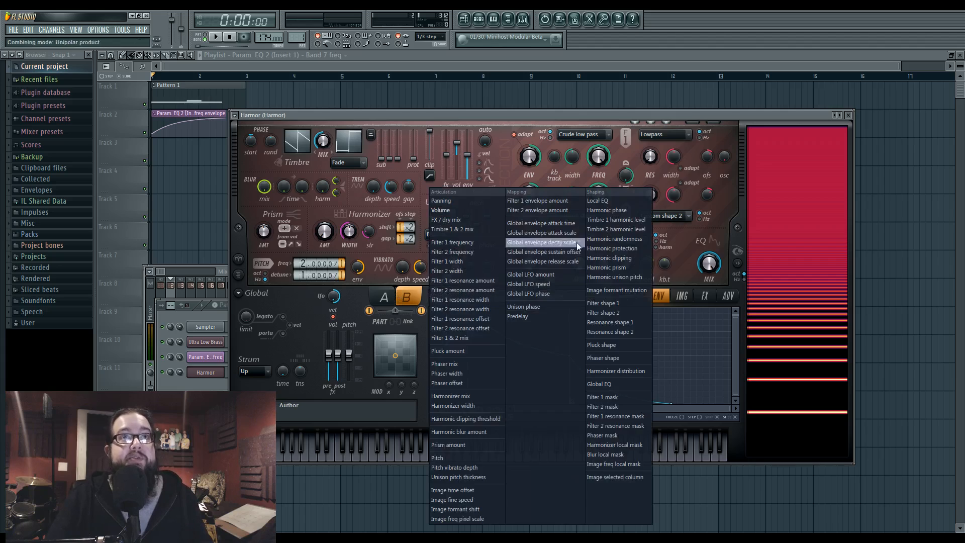
{"action": "left_click", "coordinate": [529, 245]}
{"action": "left_click", "coordinate": [500, 295]}
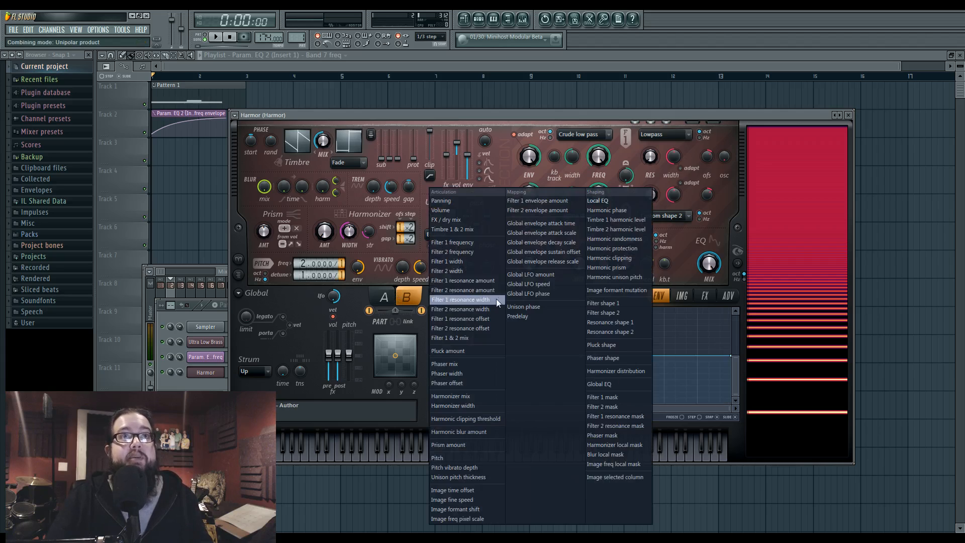
{"action": "left_click", "coordinate": [597, 201]}
{"action": "right_click", "coordinate": [453, 367]}
{"action": "left_click_drag", "start_coordinate": [453, 368], "coordinate": [453, 408]}
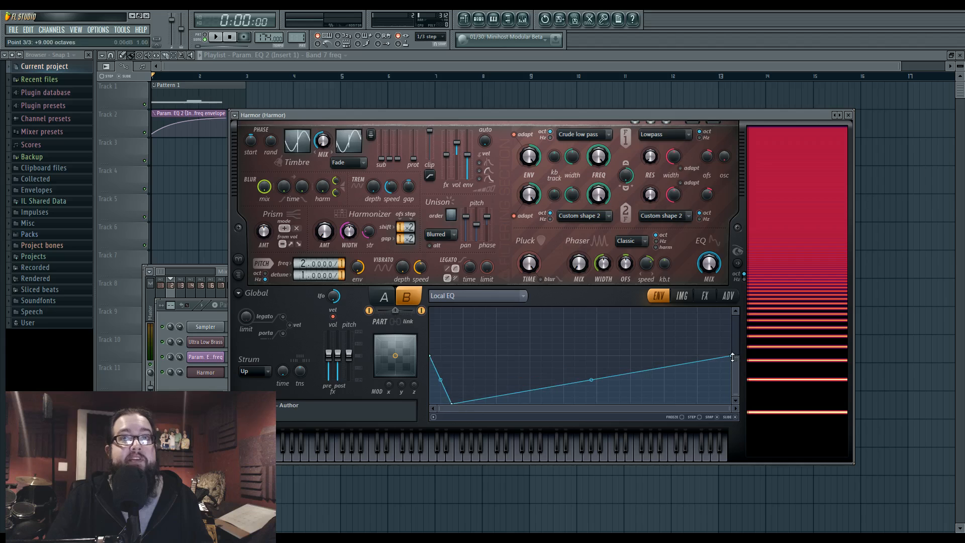
{"action": "left_click_drag", "start_coordinate": [731, 355], "coordinate": [734, 431]}
Switch back to Part A and set the effects distortion type to Log
{"action": "left_click", "coordinate": [385, 298]}
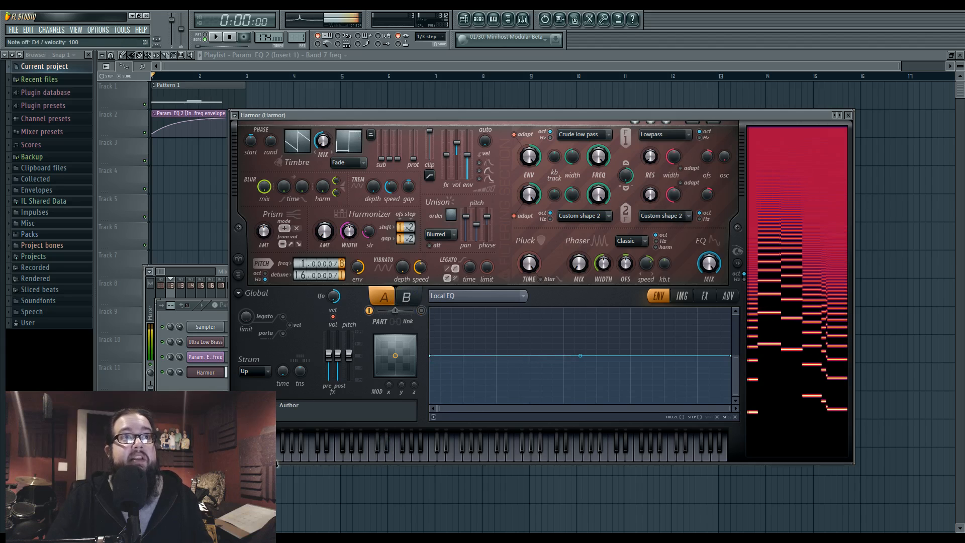
{"action": "left_click", "coordinate": [705, 295]}
{"action": "left_click", "coordinate": [520, 329]}
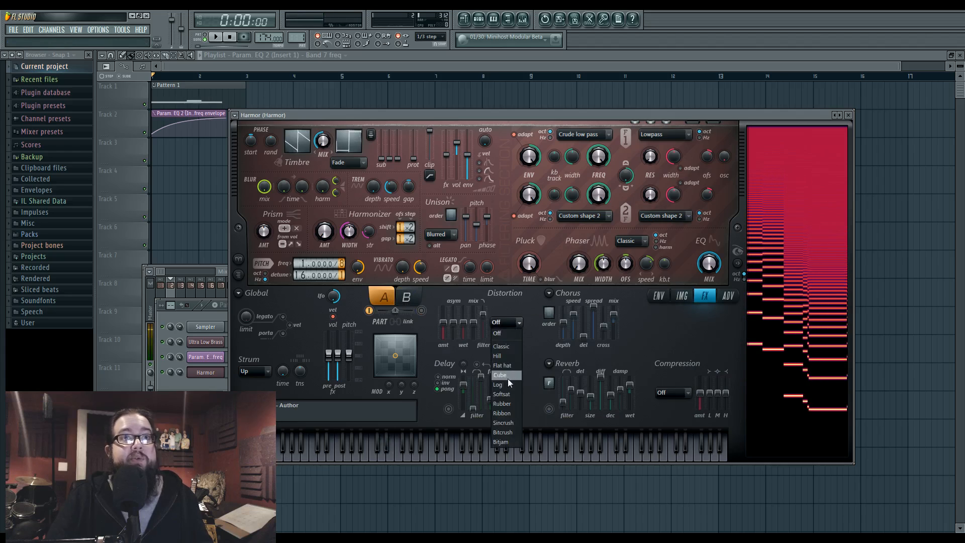
{"action": "left_click", "coordinate": [508, 383]}
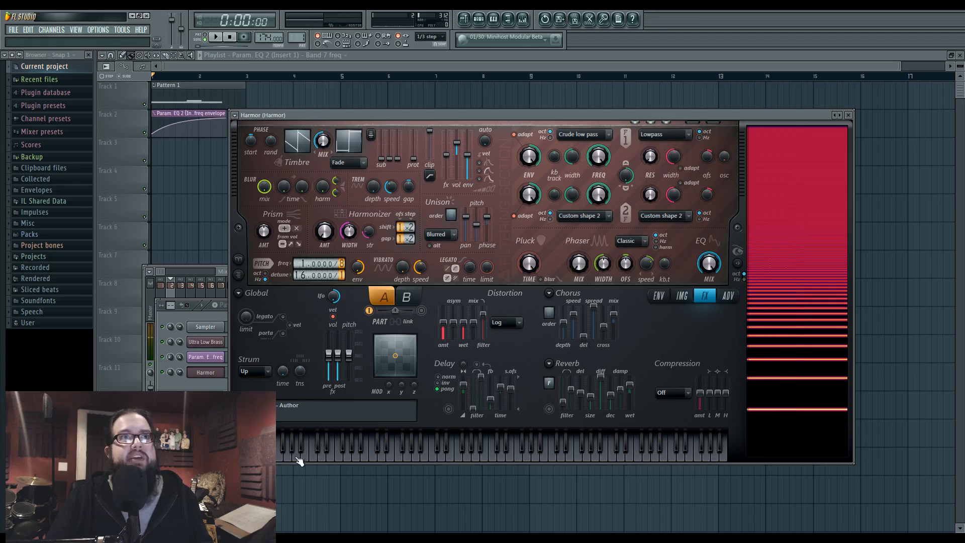
Open the Ultra Low Brass channel's editor, show Part A and audition the pattern
{"action": "left_click", "coordinate": [206, 342]}
{"action": "left_click", "coordinate": [382, 307]}
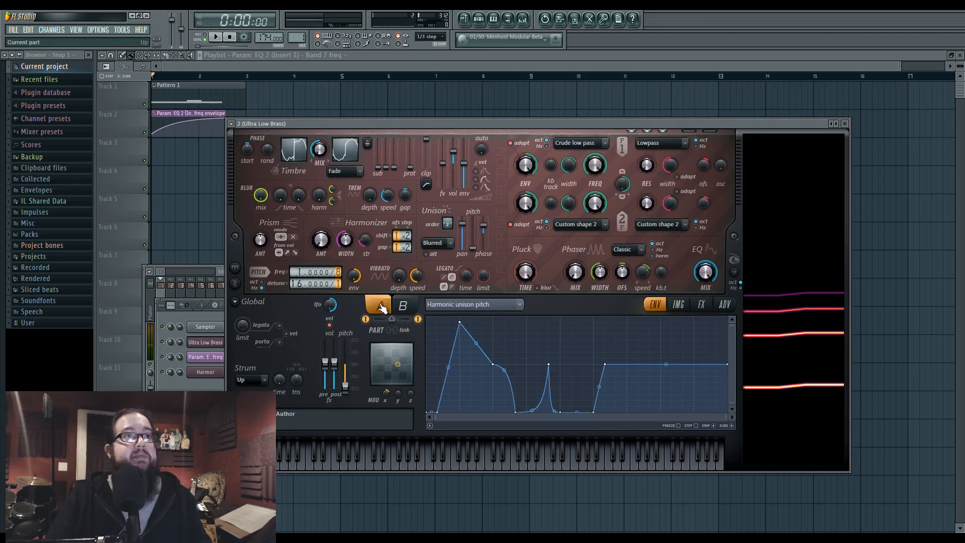
{"action": "key", "text": "c"}
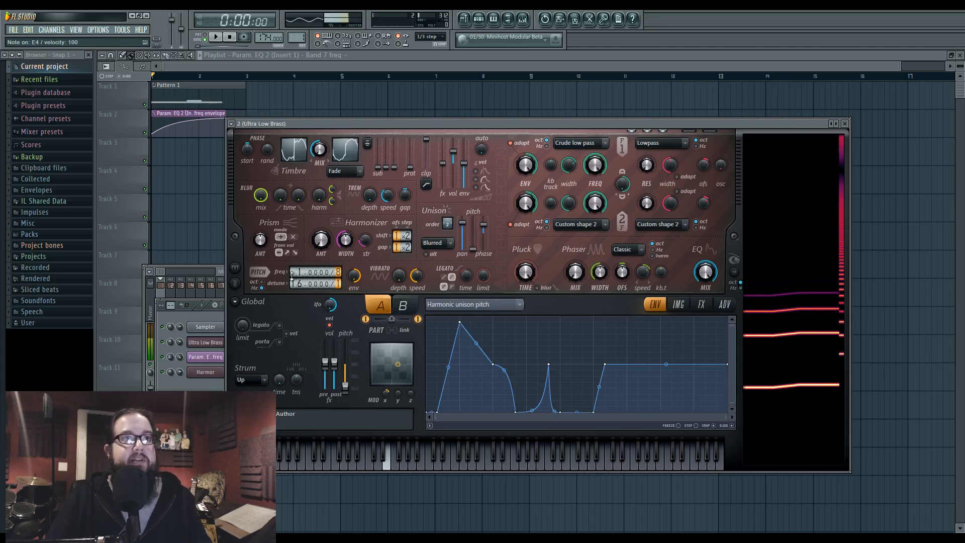
{"action": "key", "text": "space"}
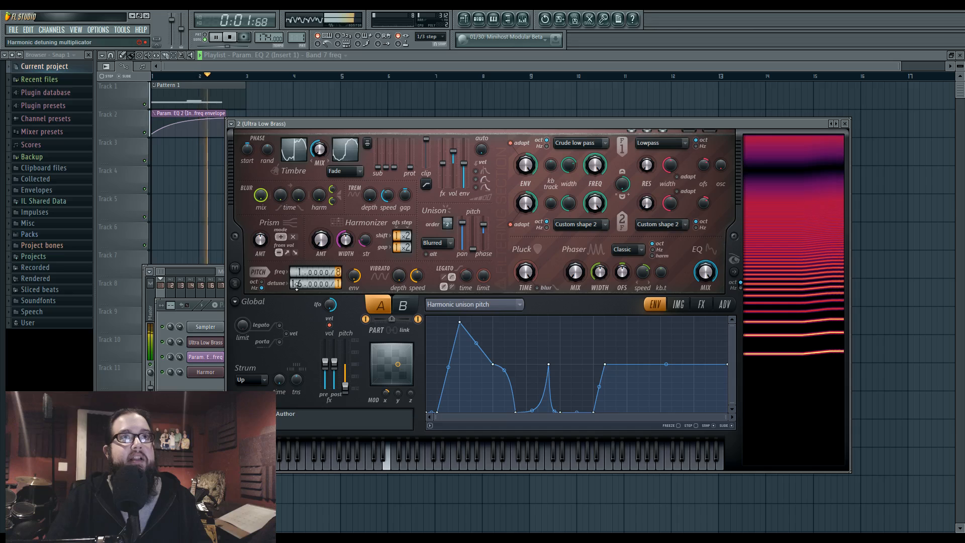
{"action": "key", "text": "space"}
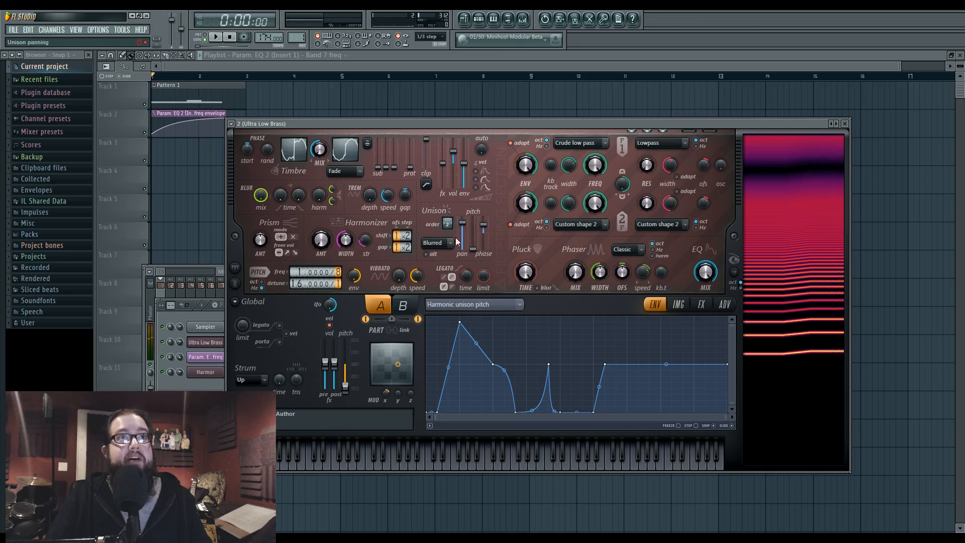
Disable Part B, play the pattern with Part A alone and re-enable Part B
{"action": "left_click", "coordinate": [417, 320]}
{"action": "key", "text": "space"}
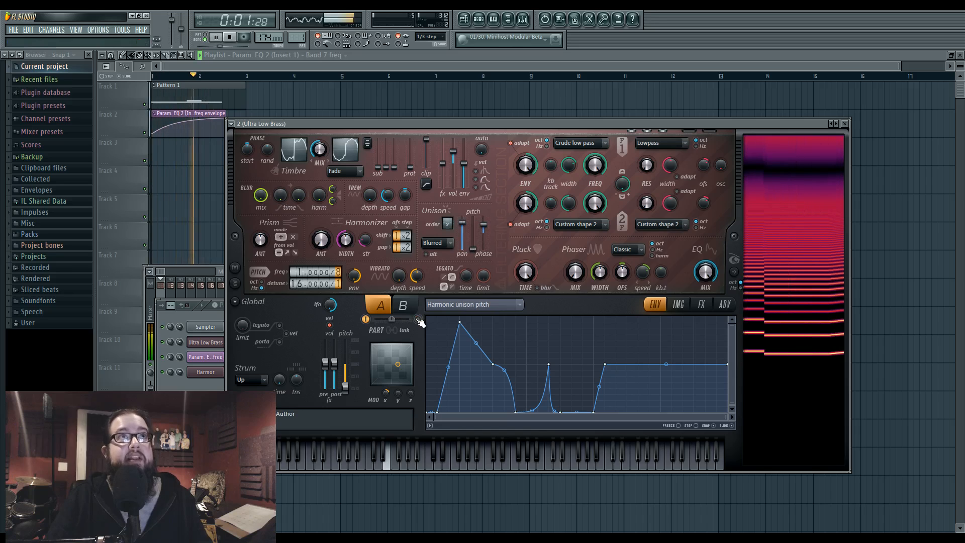
{"action": "key", "text": "space"}
{"action": "left_click", "coordinate": [418, 320]}
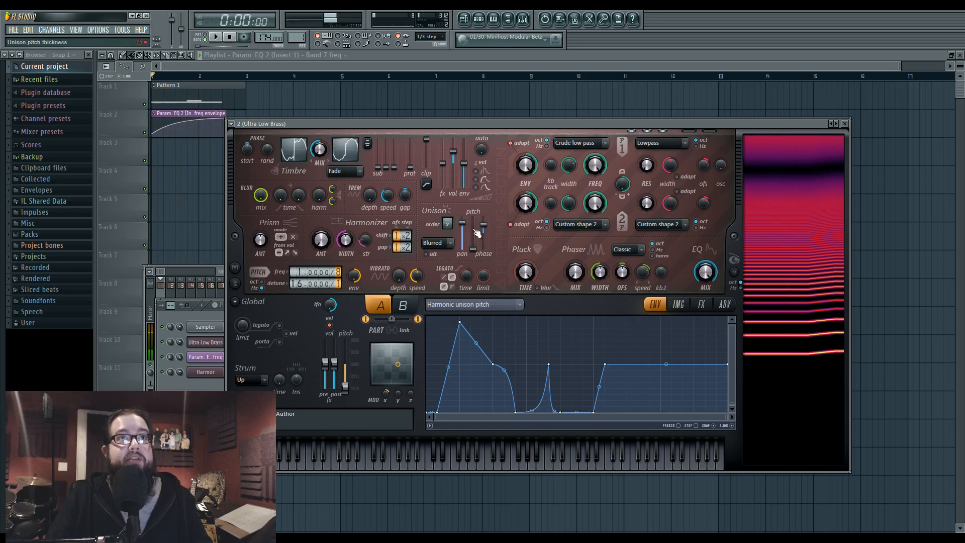
Examine Part A's Local EQ curve and the preset's distortion and compression effects settings
{"action": "left_click", "coordinate": [489, 304]}
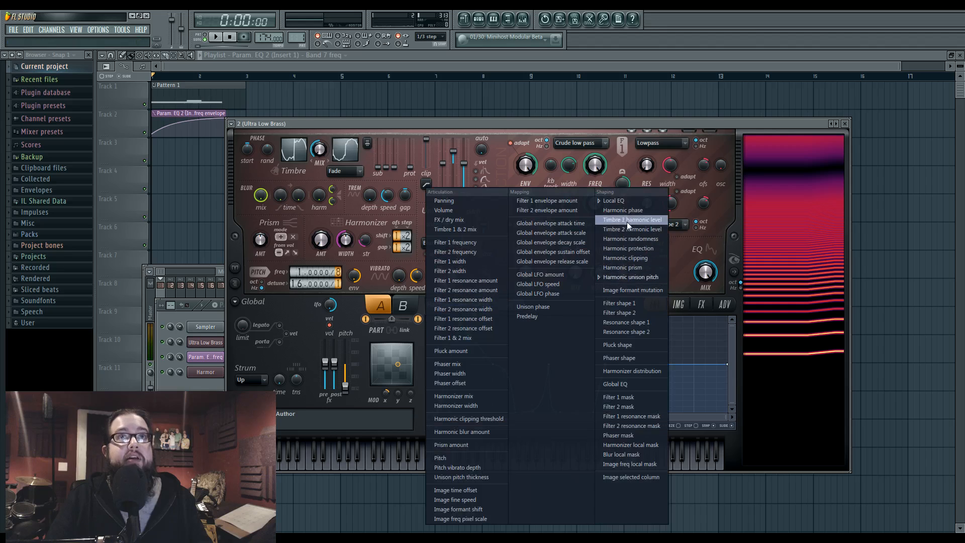
{"action": "left_click", "coordinate": [623, 201]}
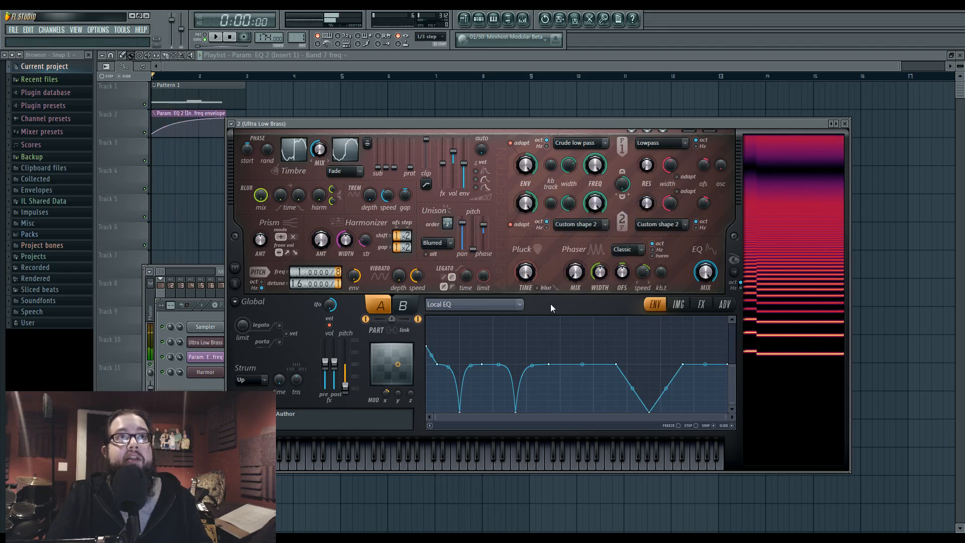
{"action": "left_click", "coordinate": [703, 305]}
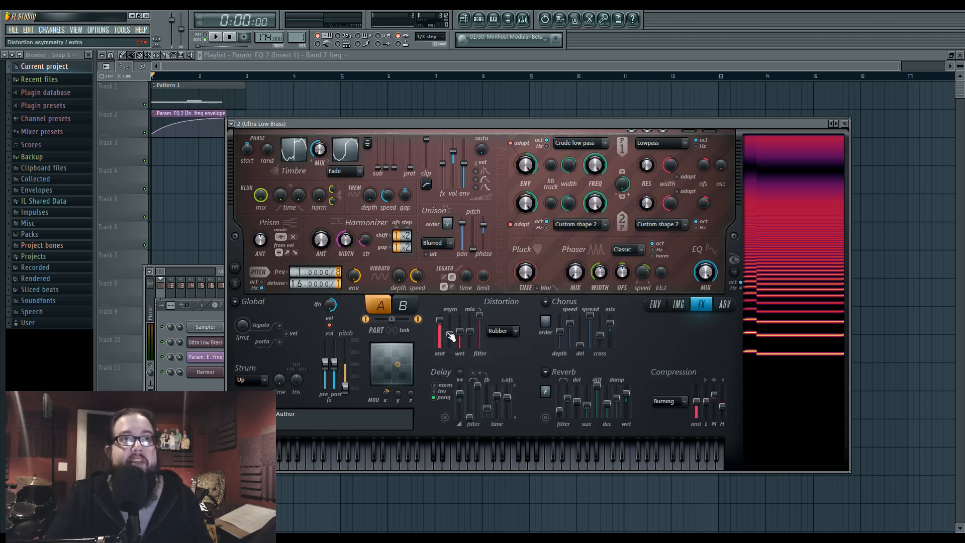
Show Part B, audition the pattern with both parts, and play it again with Part A disabled
{"action": "left_click", "coordinate": [407, 308]}
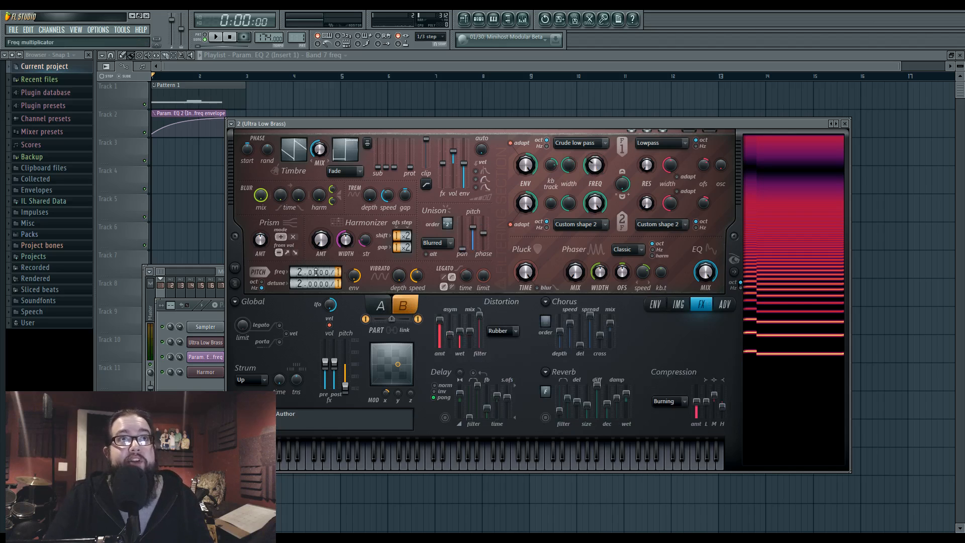
{"action": "key", "text": "space"}
{"action": "key", "text": "space"}
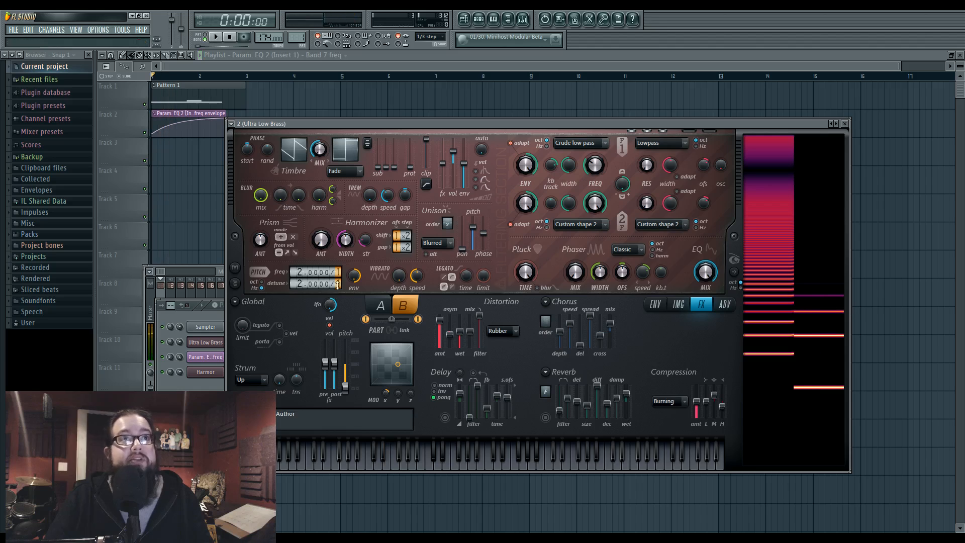
{"action": "left_click", "coordinate": [366, 319]}
{"action": "key", "text": "space"}
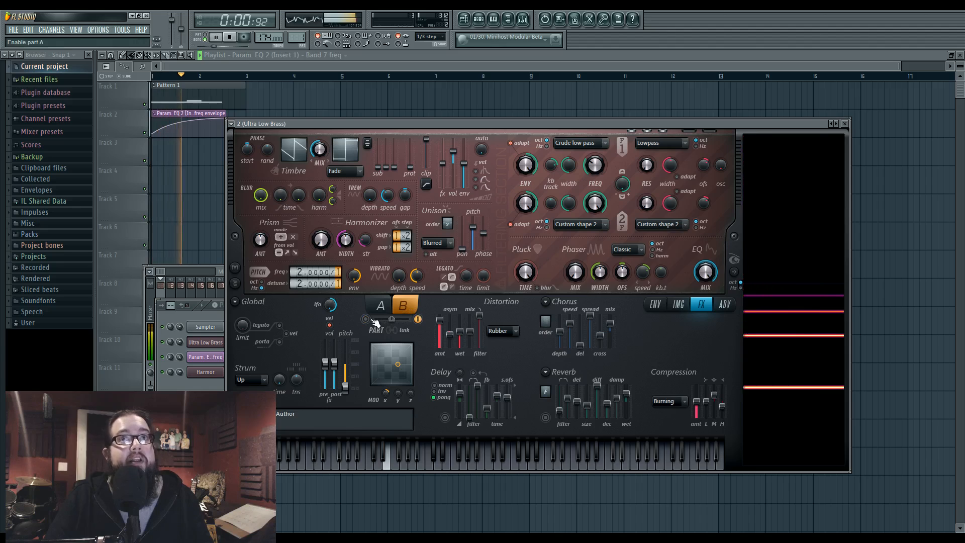
{"action": "key", "text": "space"}
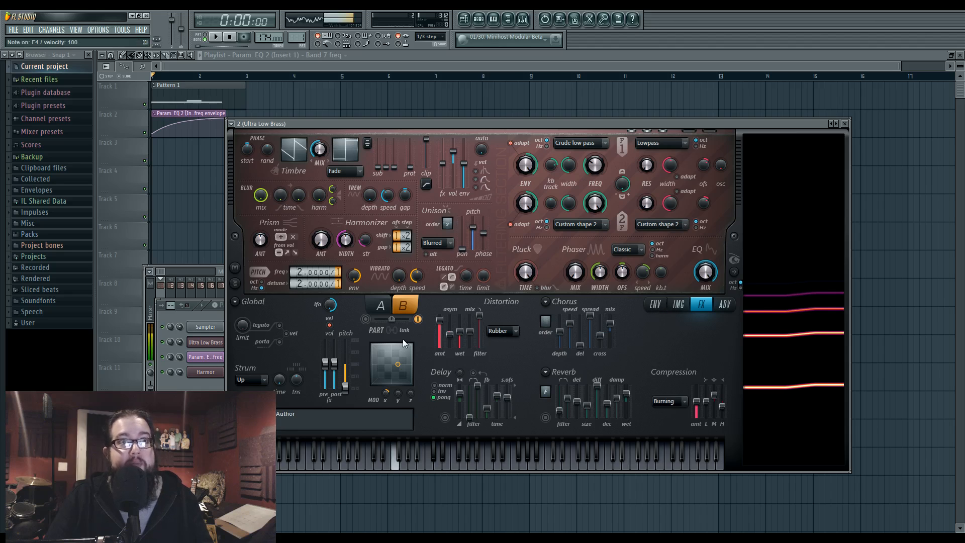
Audition Part B alone with individual notes at the low and high ends of the keyboard
{"action": "left_click", "coordinate": [346, 466]}
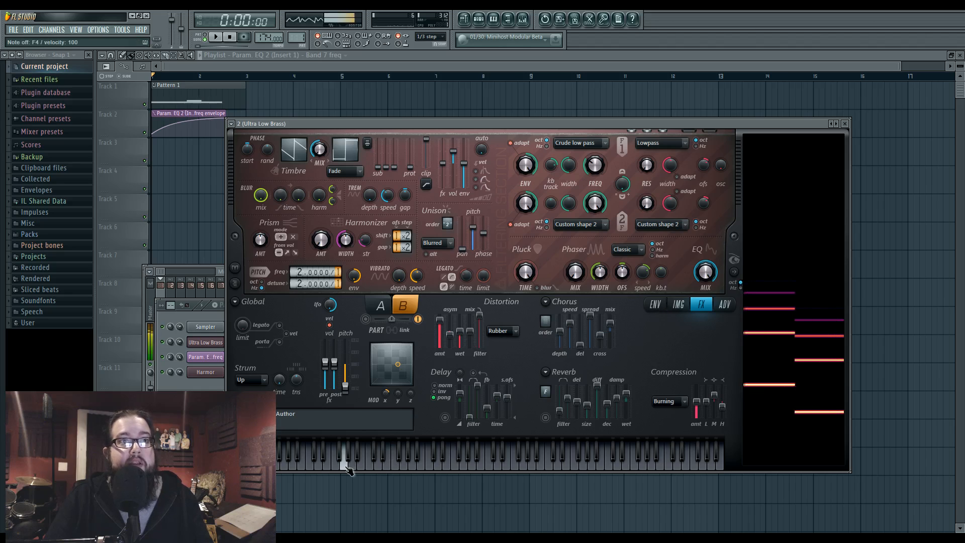
{"action": "left_click", "coordinate": [312, 460]}
{"action": "left_click", "coordinate": [592, 457]}
{"action": "left_click", "coordinate": [631, 456]}
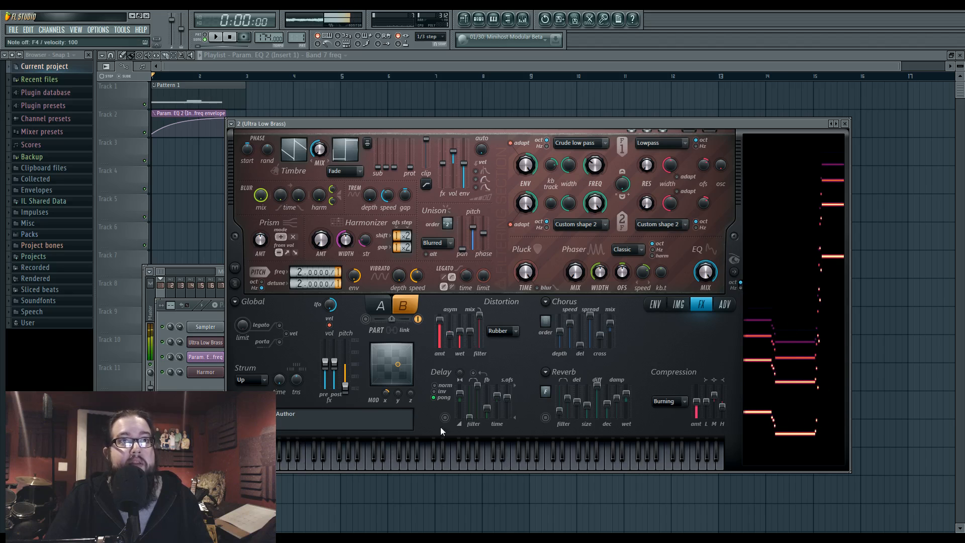
Re-enable Part A and play the pattern again to compare the two parts
{"action": "key", "text": "space"}
{"action": "left_click", "coordinate": [366, 319]}
{"action": "key", "text": "space"}
{"action": "key", "text": "space"}
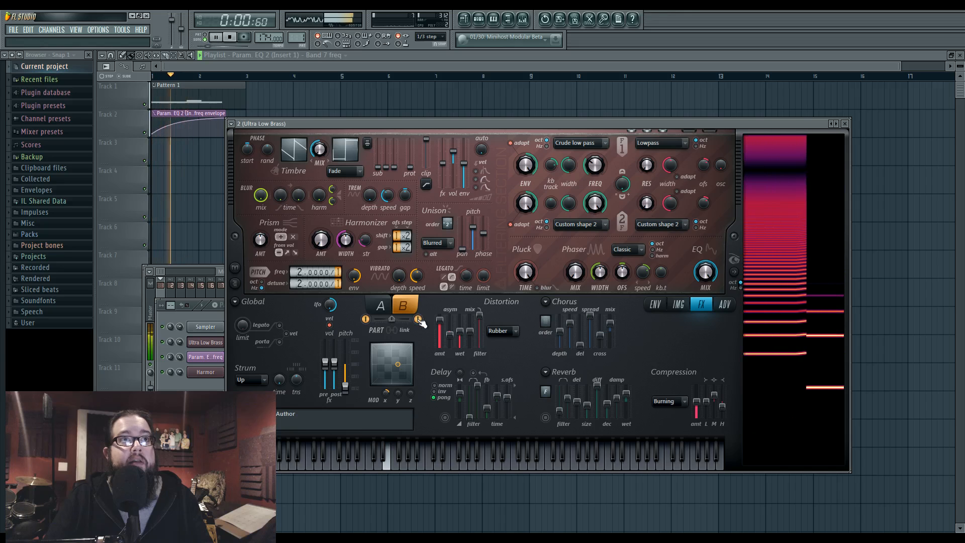
{"action": "key", "text": "space"}
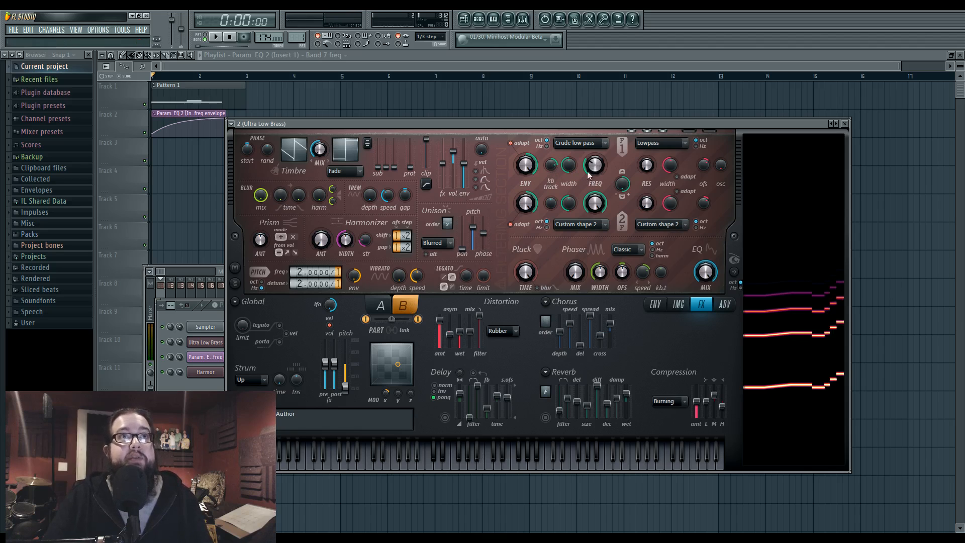
Inspect Part B's harmonic phase and harmonic protection curves
{"action": "left_click_drag", "start_coordinate": [410, 167], "coordinate": [410, 138]}
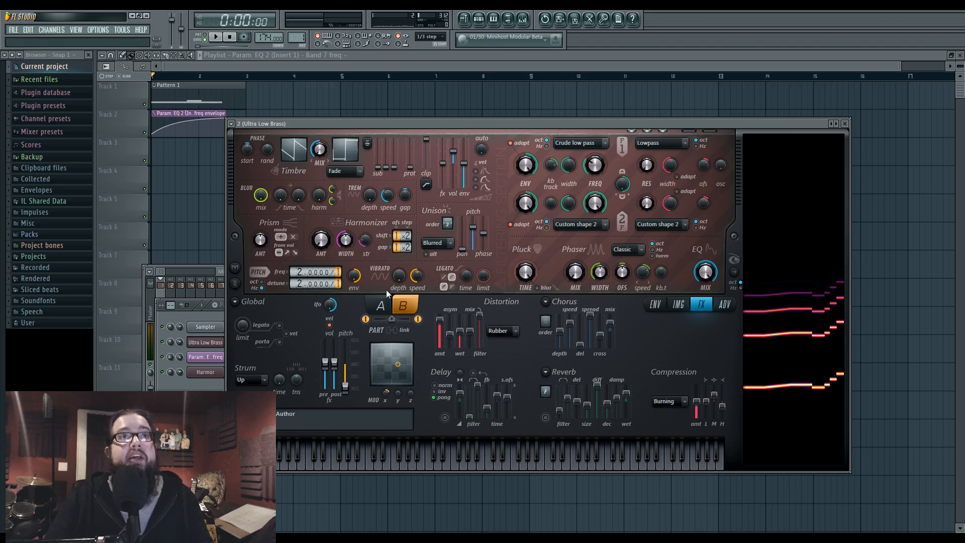
{"action": "left_click", "coordinate": [655, 304]}
{"action": "left_click", "coordinate": [502, 304]}
{"action": "left_click", "coordinate": [619, 211]}
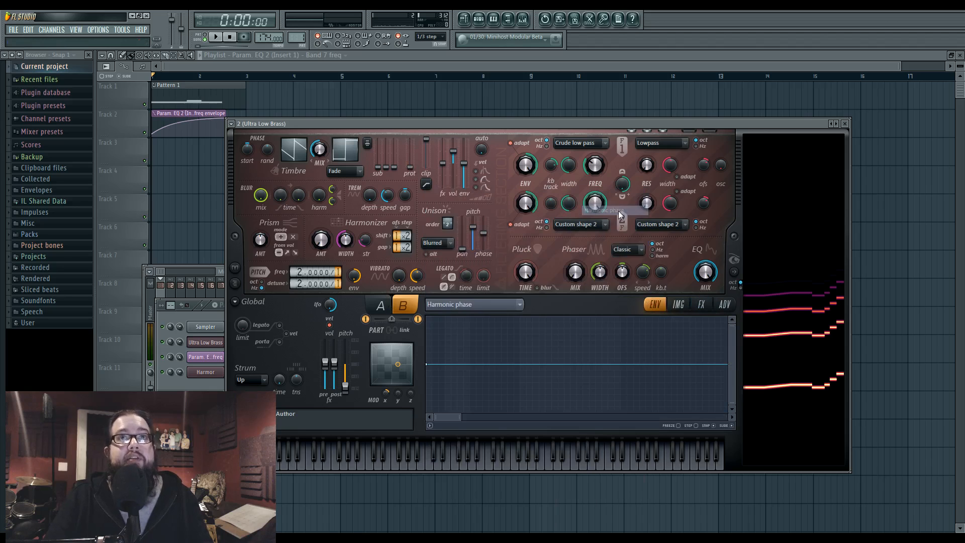
{"action": "left_click", "coordinate": [477, 305]}
{"action": "left_click", "coordinate": [632, 249]}
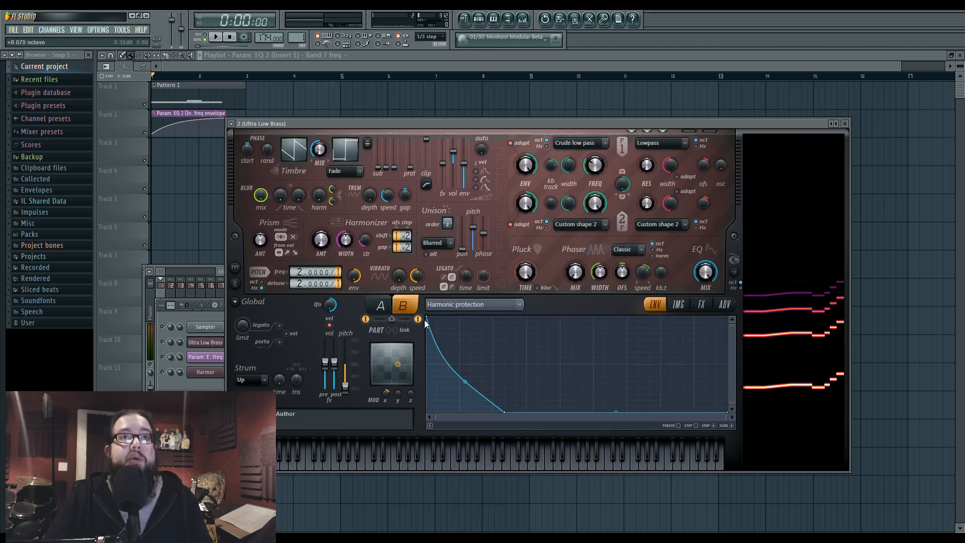
{"action": "left_click", "coordinate": [491, 304]}
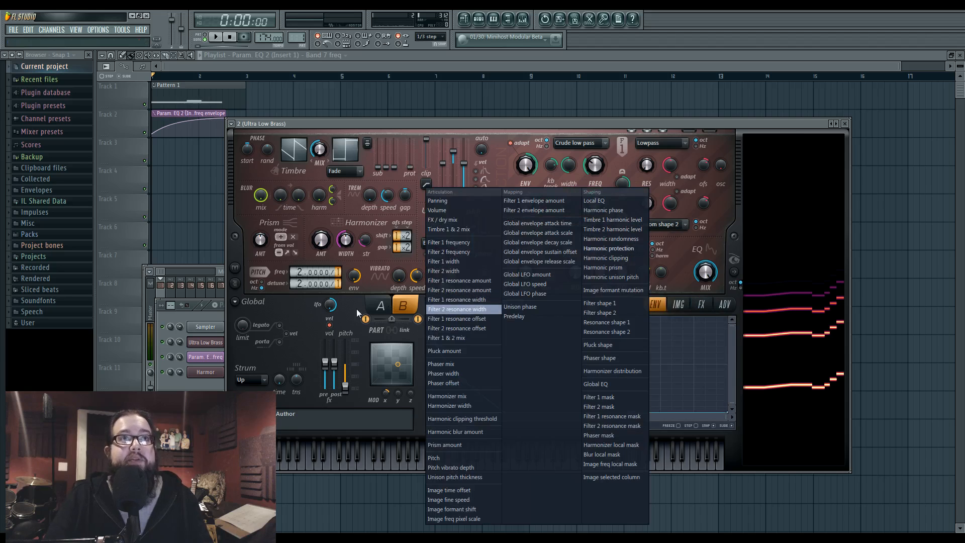
Review Part A's Local EQ curve, including the notch in its high range
{"action": "left_click", "coordinate": [381, 305]}
{"action": "left_click", "coordinate": [509, 306]}
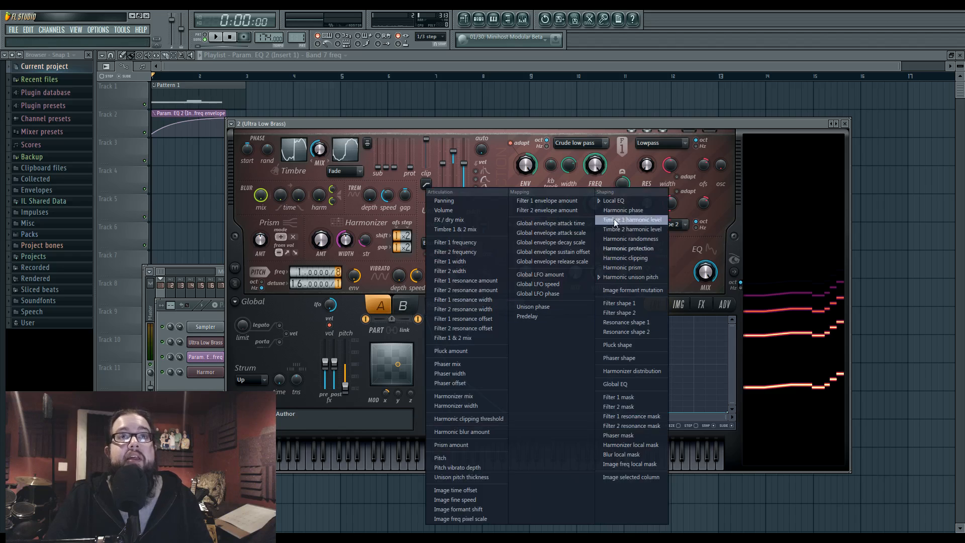
{"action": "left_click", "coordinate": [613, 201]}
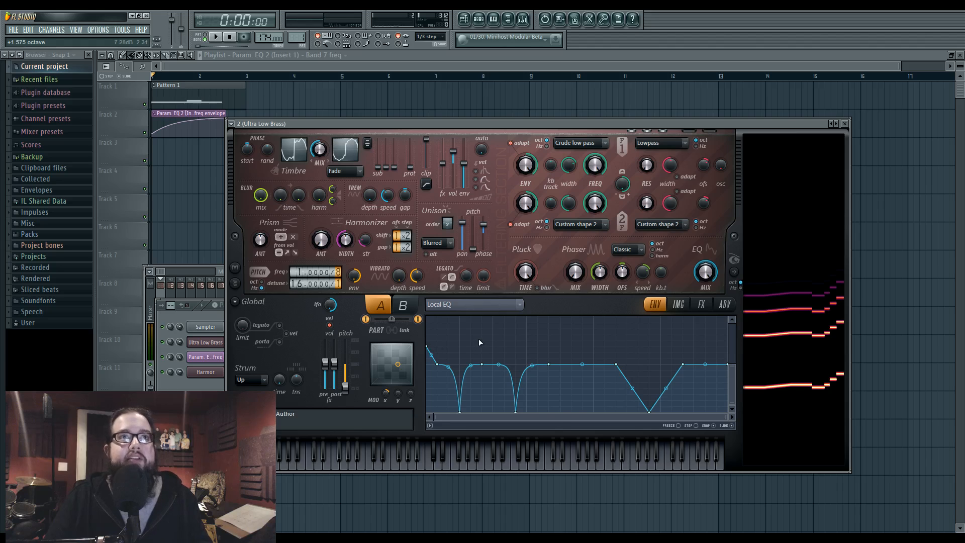
{"action": "left_click", "coordinate": [724, 304]}
{"action": "left_click", "coordinate": [655, 305]}
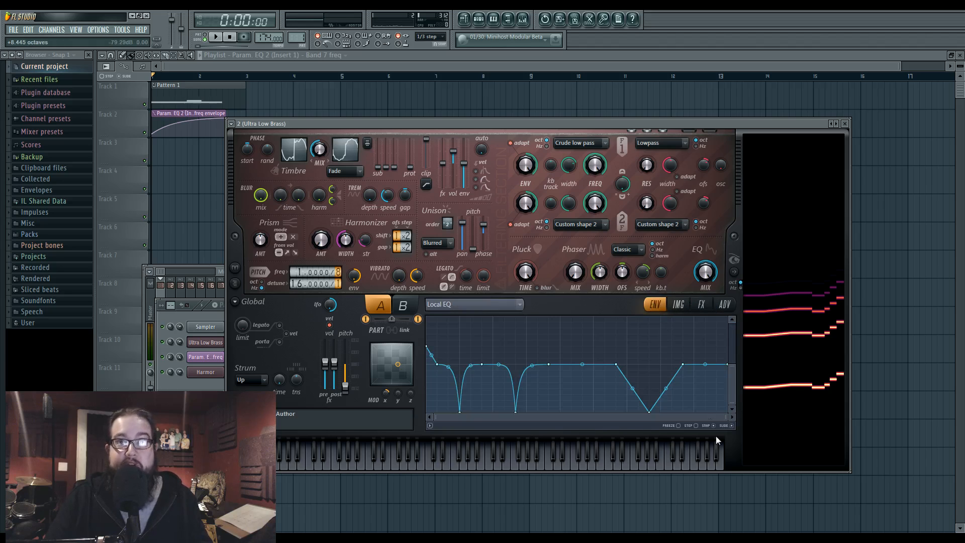
{"action": "mouse_move", "coordinate": [649, 412]}
{"action": "left_mouse_down"}
{"action": "mouse_move", "coordinate": [563, 414]}
{"action": "mouse_move", "coordinate": [673, 413]}
{"action": "mouse_move", "coordinate": [657, 420]}
{"action": "left_mouse_up"}
Open Fruity Parametric EQ 2 on mixer Insert 1, nudge band 1's high-pass point slightly higher in frequency and audition the pattern
{"action": "left_click", "coordinate": [523, 19]}
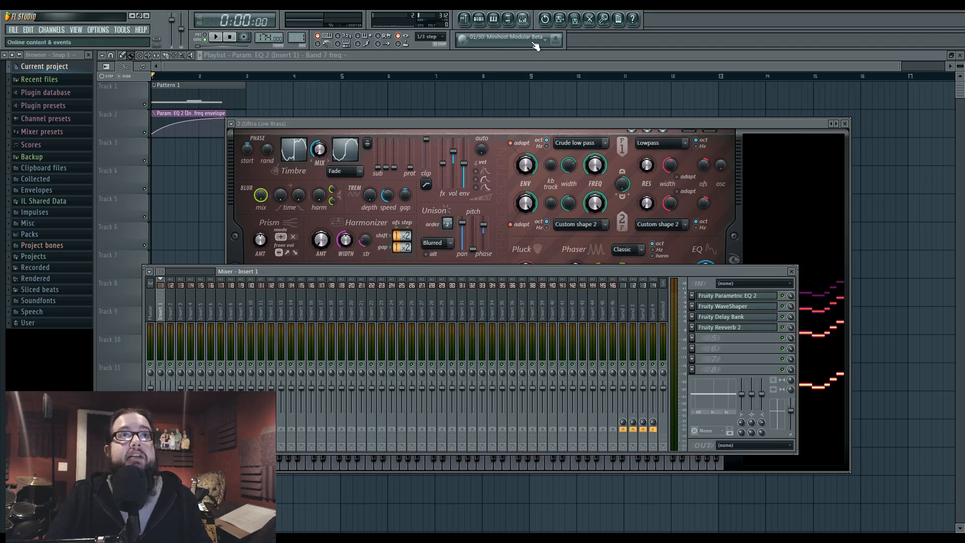
{"action": "left_click", "coordinate": [757, 297]}
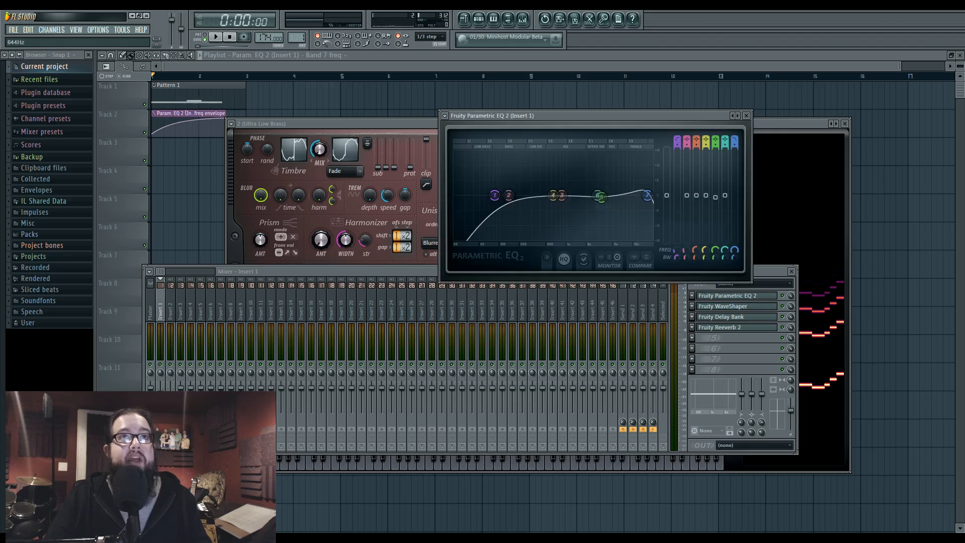
{"action": "key", "text": "space"}
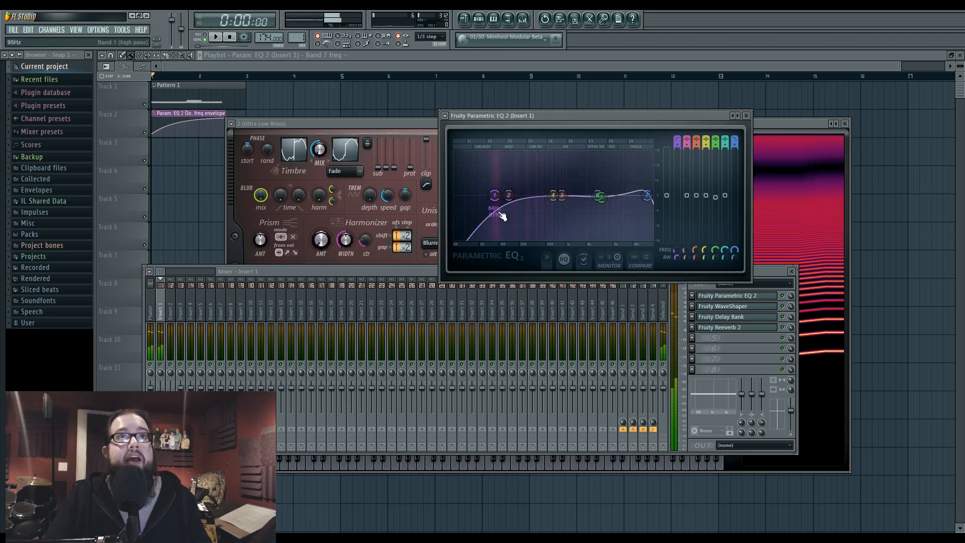
{"action": "key", "text": "space"}
{"action": "mouse_move", "coordinate": [497, 201]}
{"action": "left_mouse_down"}
{"action": "mouse_move", "coordinate": [486, 200]}
{"action": "mouse_move", "coordinate": [497, 196]}
{"action": "left_mouse_up"}
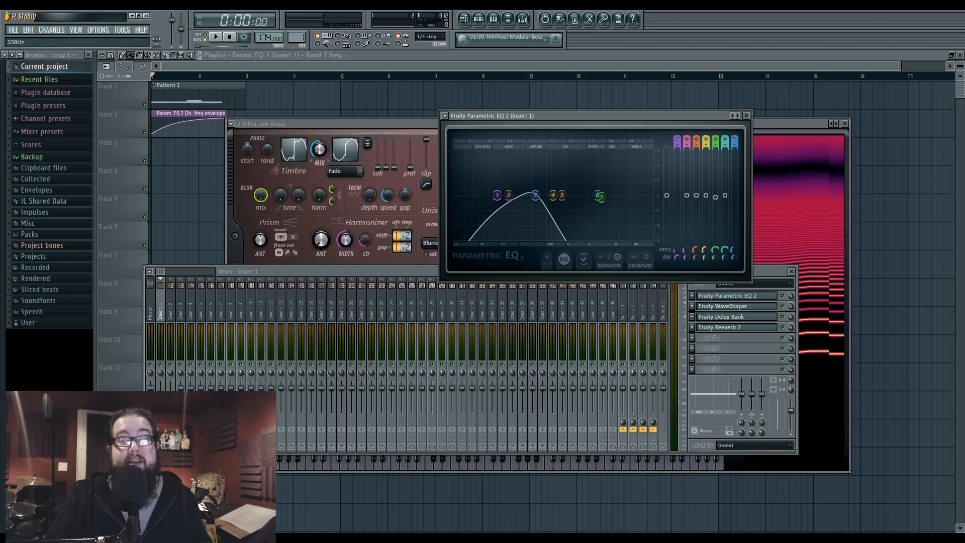
{"action": "key", "text": "space"}
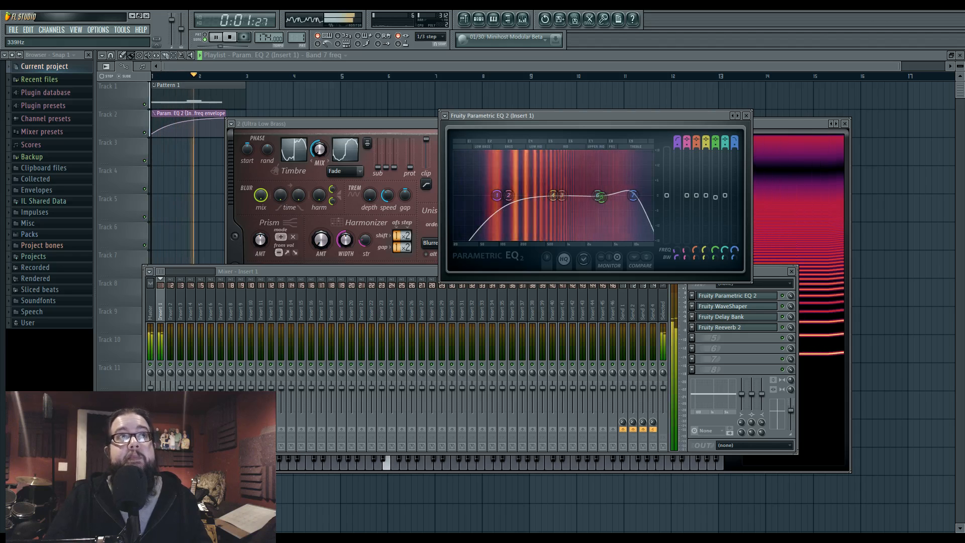
Stop playback, open Pattern 1's Ultra Low Brass notes in the piano roll, select them and audition the pattern
{"action": "key", "text": "space"}
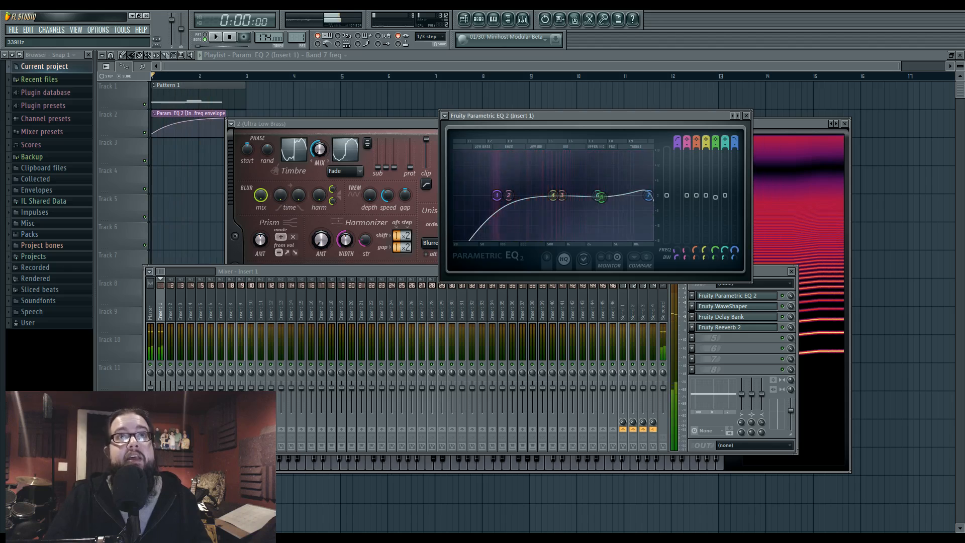
{"action": "double_click", "coordinate": [194, 104]}
{"action": "left_click_drag", "start_coordinate": [194, 208], "coordinate": [579, 315]}
{"action": "left_click_drag", "start_coordinate": [159, 267], "coordinate": [131, 264]}
{"action": "key", "text": "space"}
{"action": "left_click", "coordinate": [478, 21]}
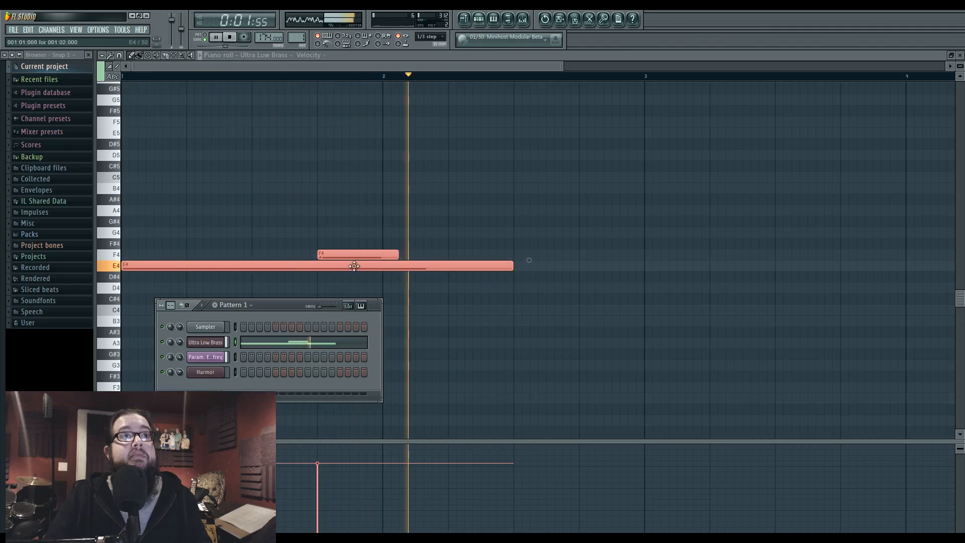
{"action": "key", "text": "space"}
Show the Ultra Low Brass instrument and review Insert 1's Fruity WaveShaper, Fruity Delay Bank and Fruity Reeverb 2, returning to the WaveShaper
{"action": "left_click", "coordinate": [219, 343]}
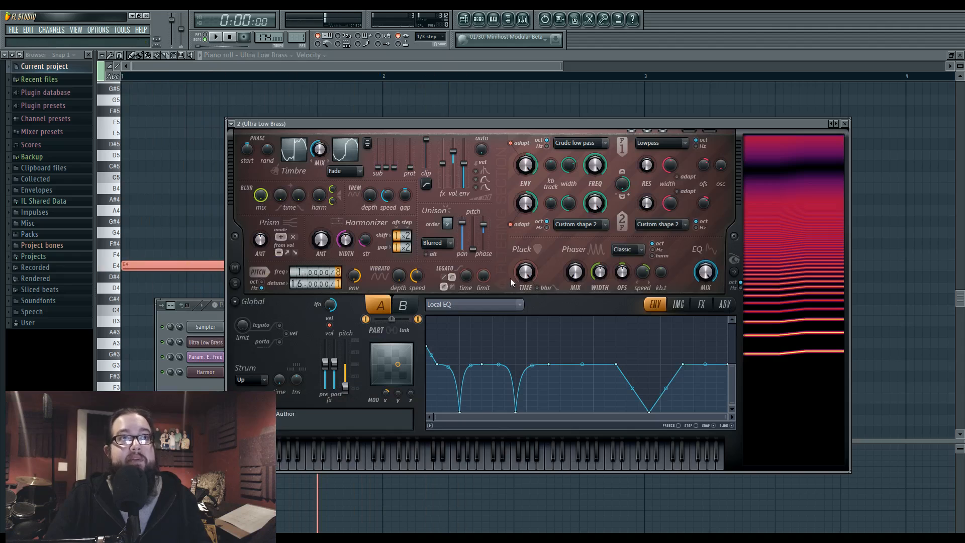
{"action": "left_click", "coordinate": [523, 19]}
{"action": "left_click", "coordinate": [766, 306]}
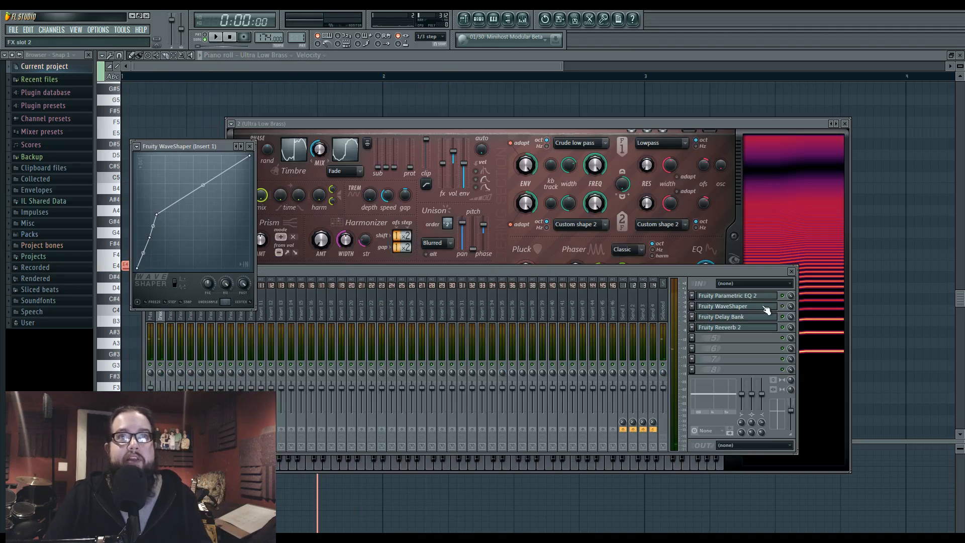
{"action": "left_click", "coordinate": [724, 317]}
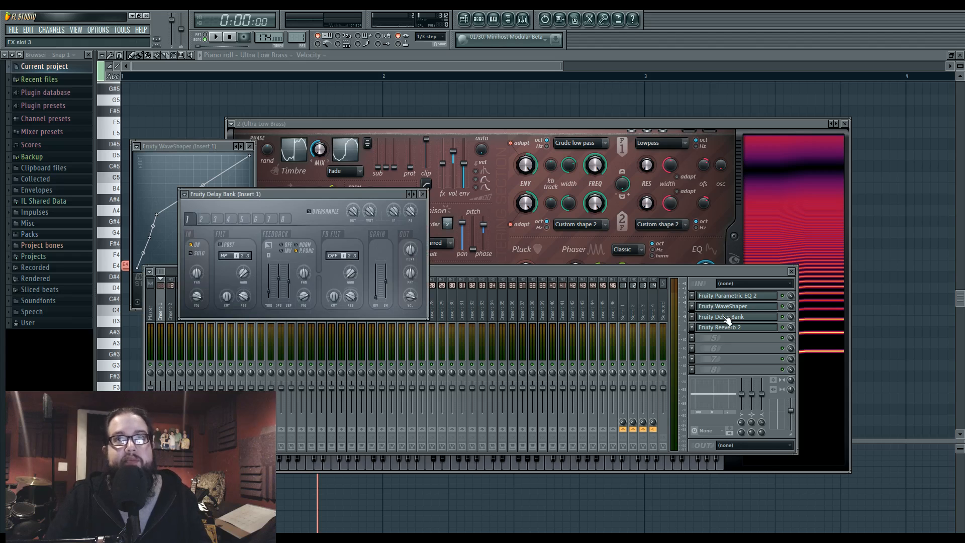
{"action": "left_click", "coordinate": [724, 328]}
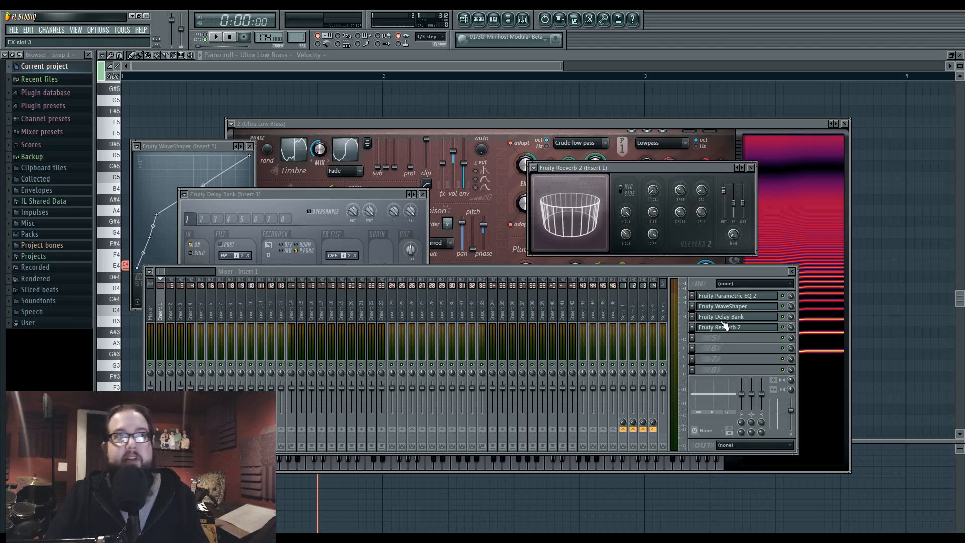
{"action": "left_click", "coordinate": [724, 306]}
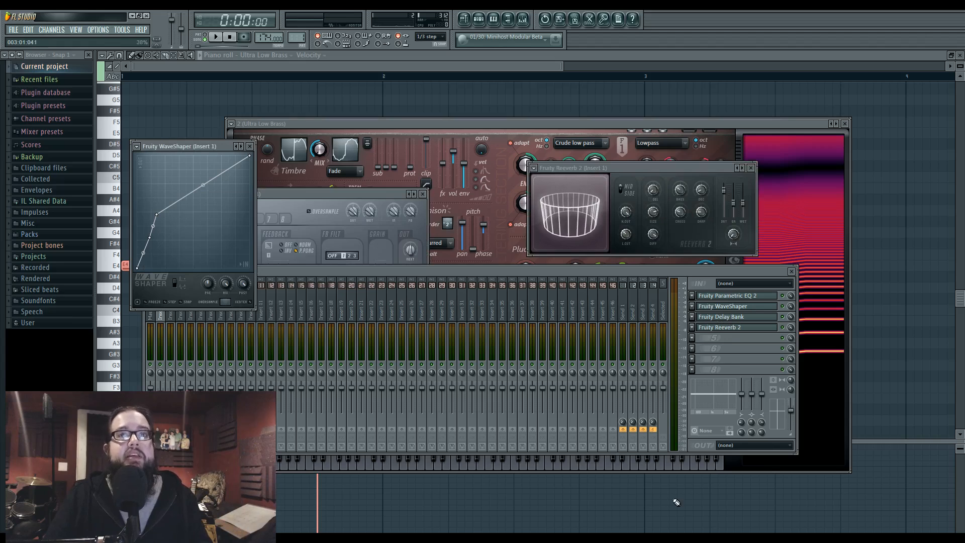